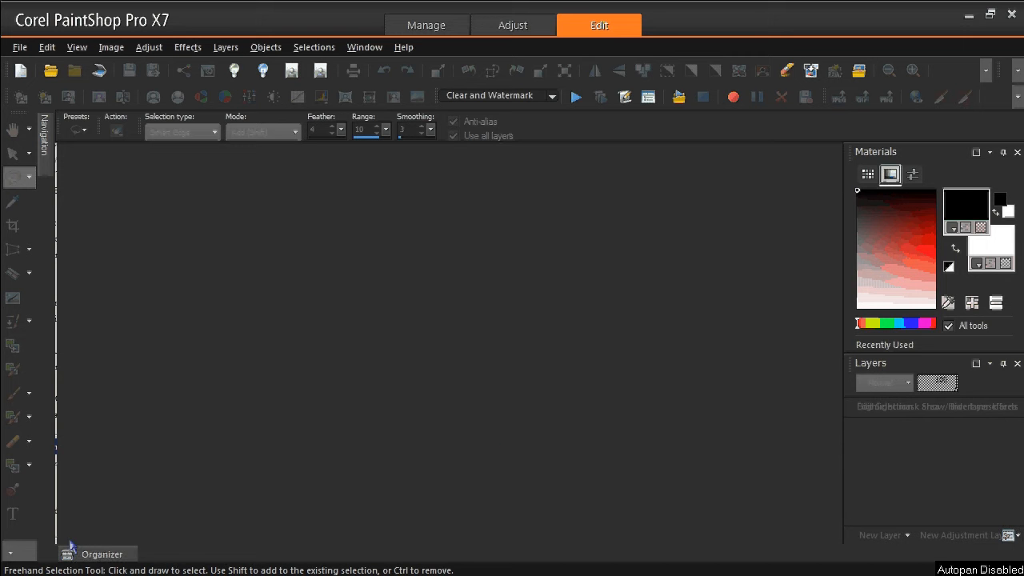
left_click(110, 556)
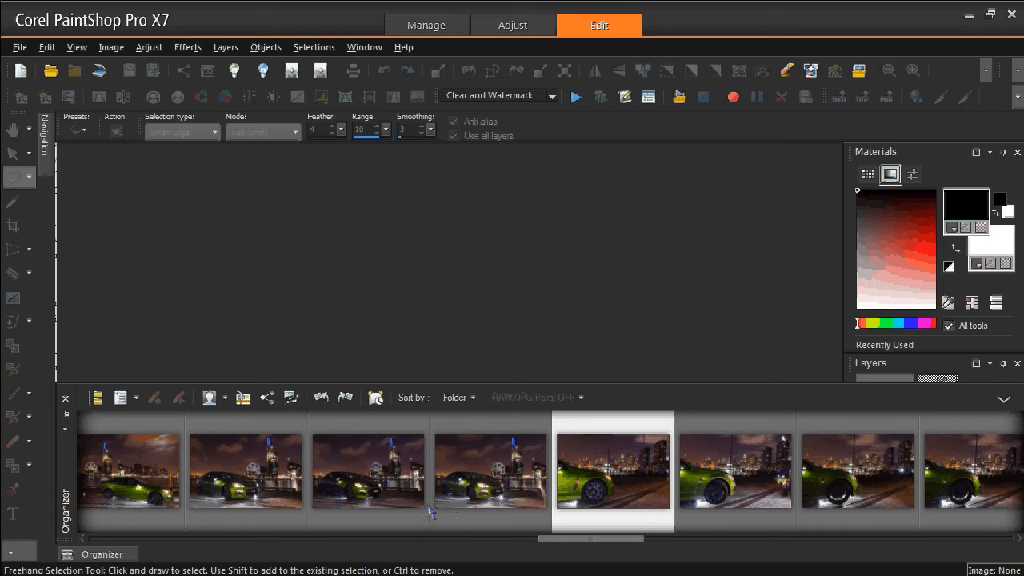
double_click(476, 497)
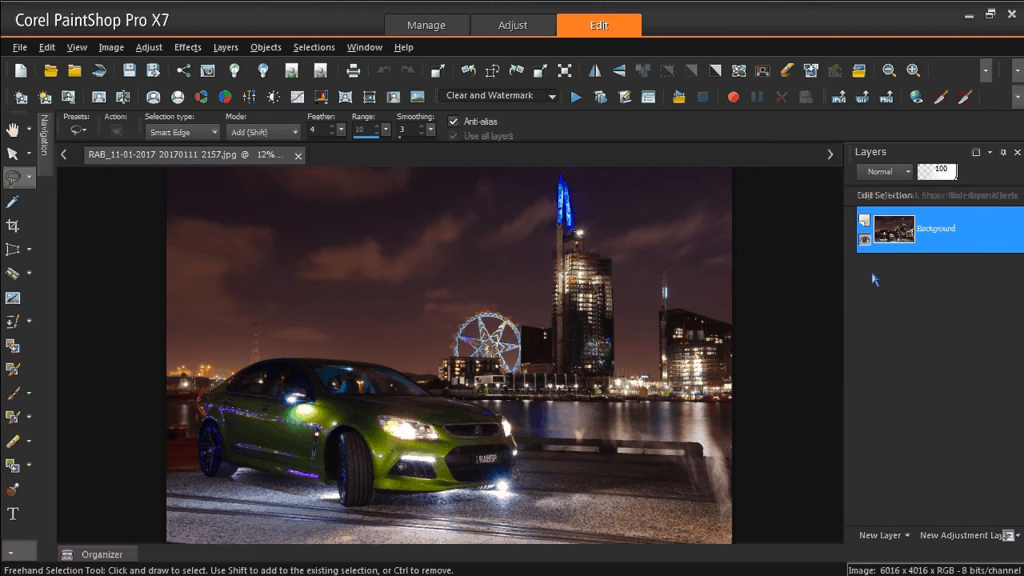
double_click(957, 227)
left_click(958, 228)
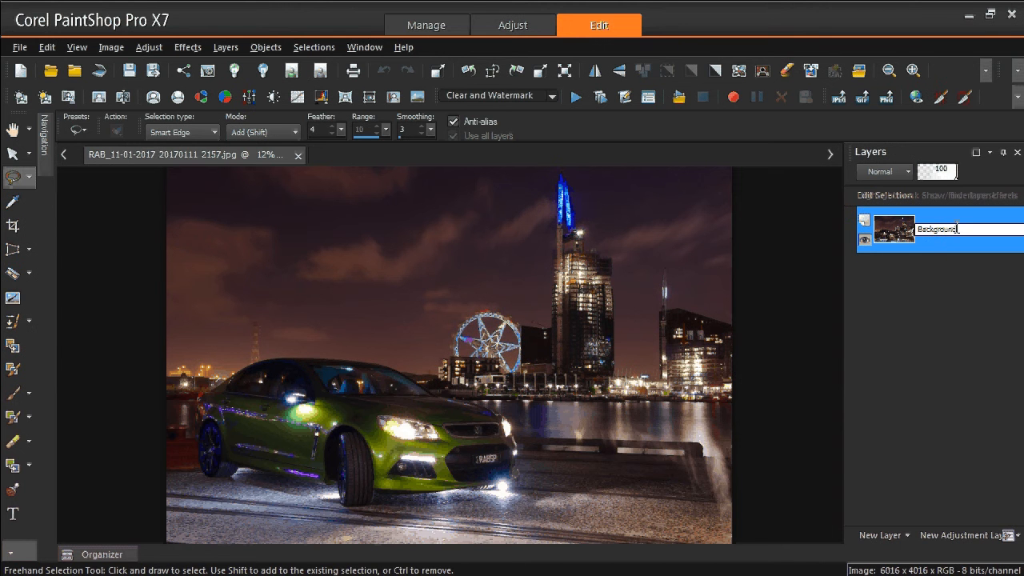
key("BackSpace")
key("BackSpace")
key("BackSpace")
key("BackSpace")
key("BackSpace")
key("BackSpace")
key("Return")
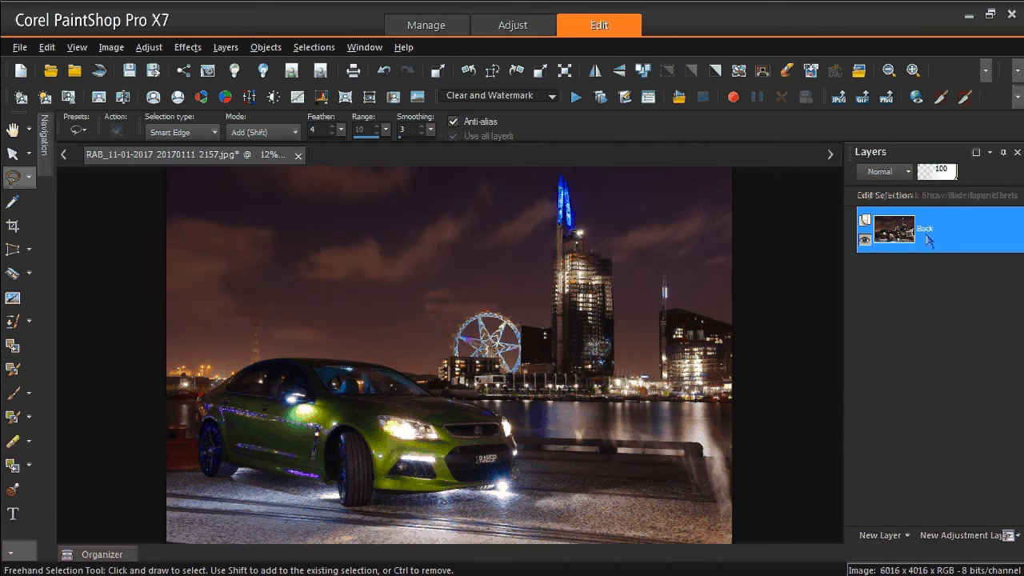
left_click(120, 552)
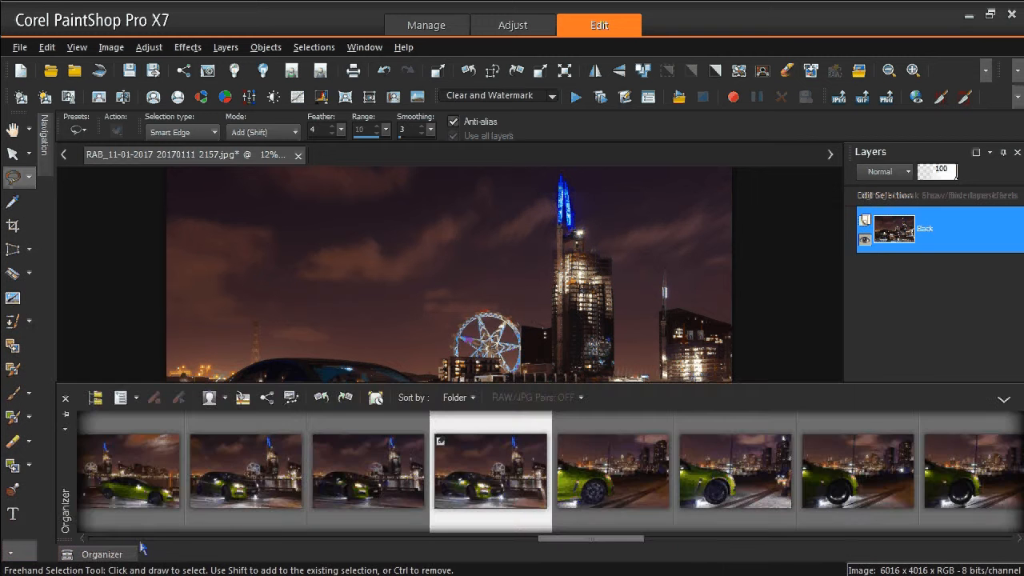
left_click(103, 555)
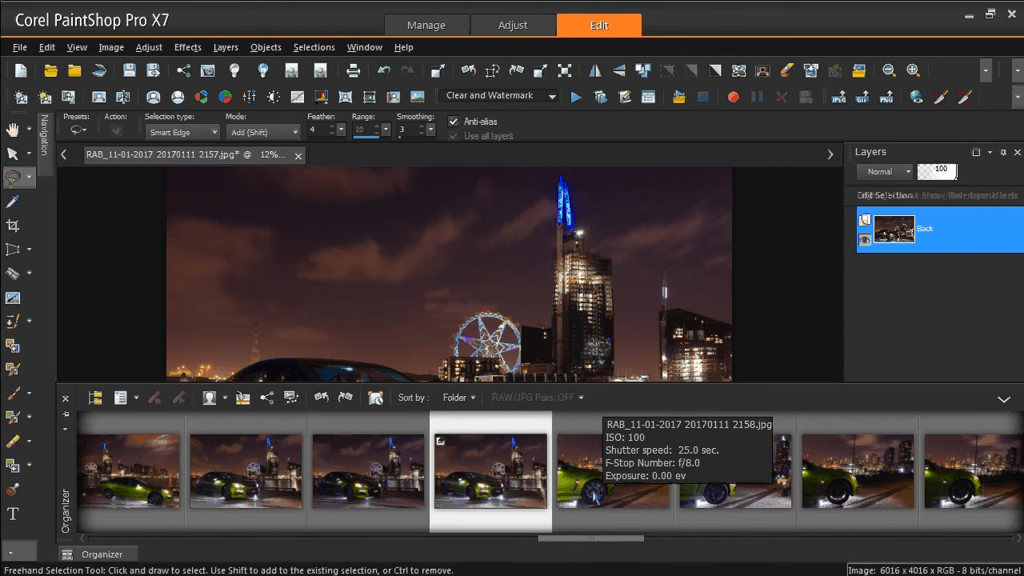
left_click(576, 496)
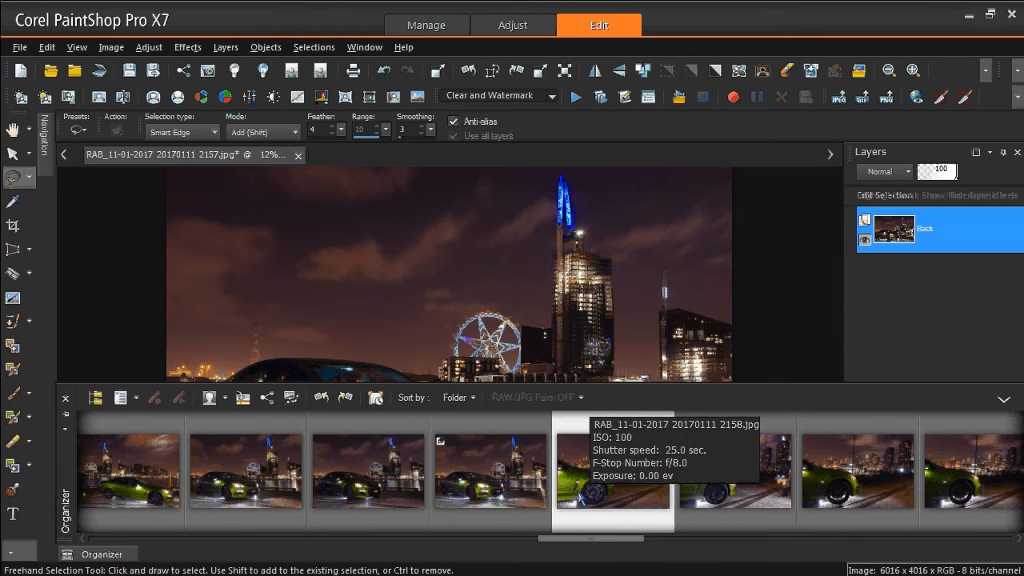
left_click_drag(582, 497, 887, 214)
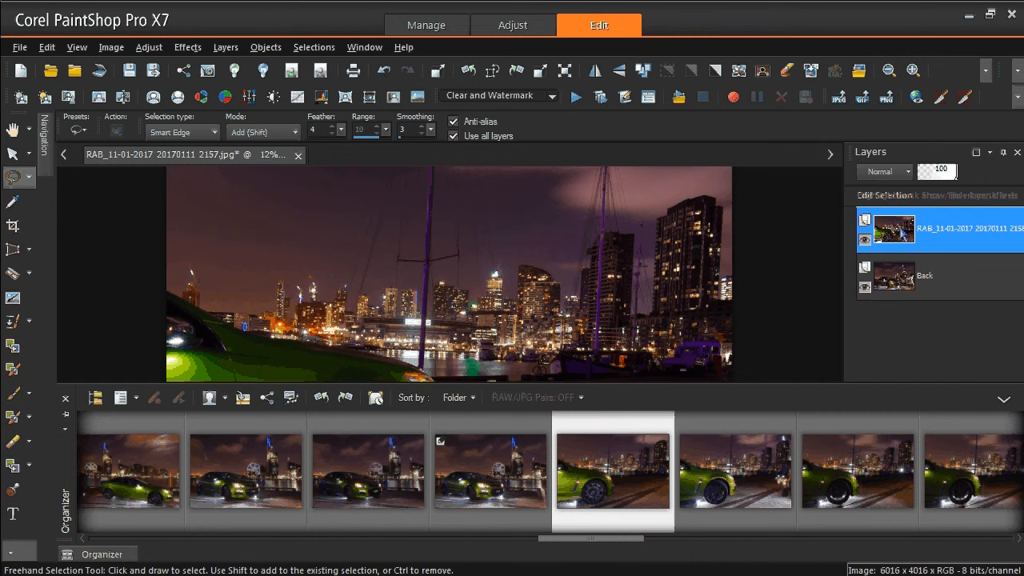
left_click(770, 305)
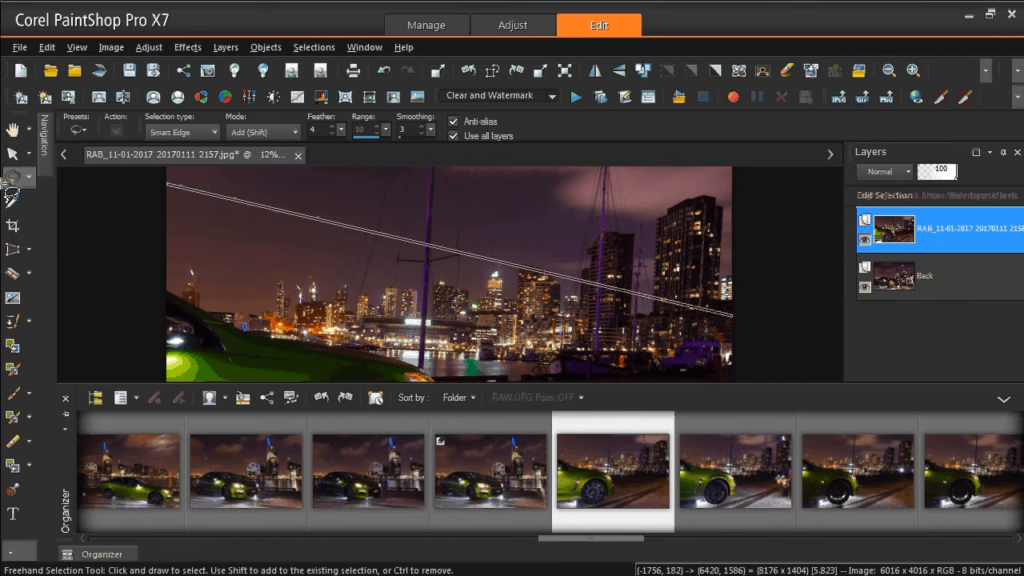
left_click(793, 343)
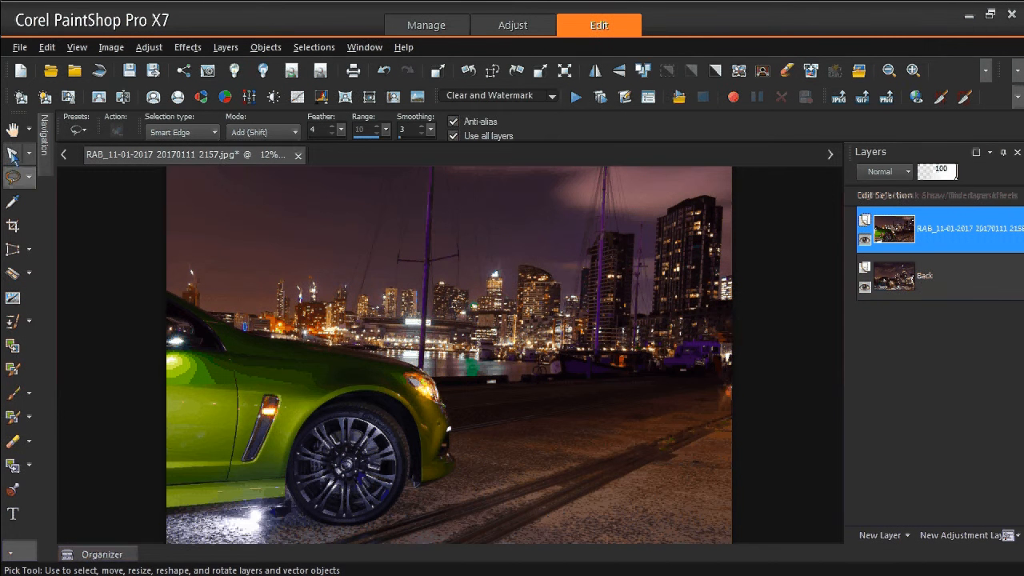
Activate the Pick tool and compare the two photos by hiding and showing the upper layer
left_click(12, 154)
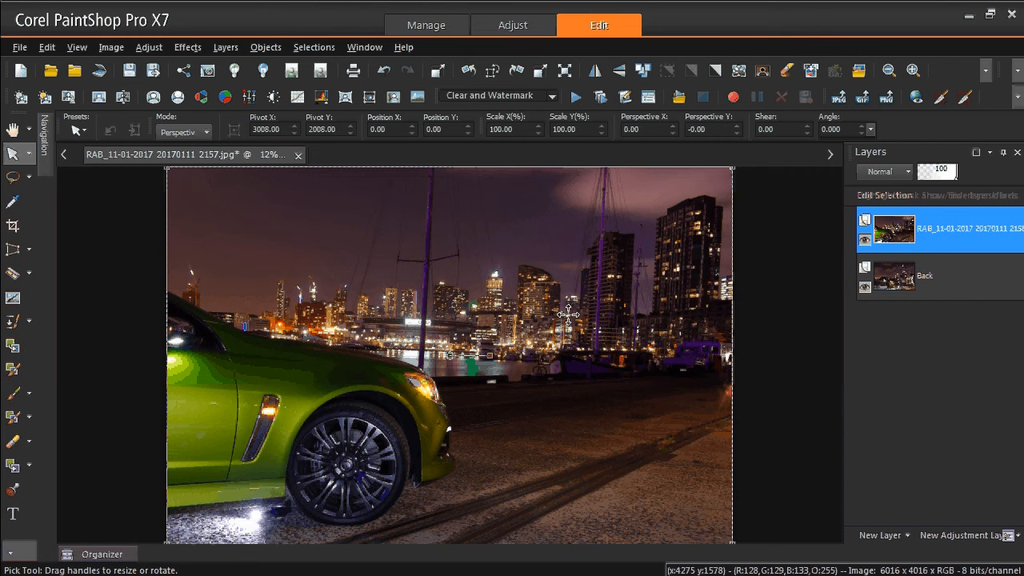
scroll(569, 316, "down", 1)
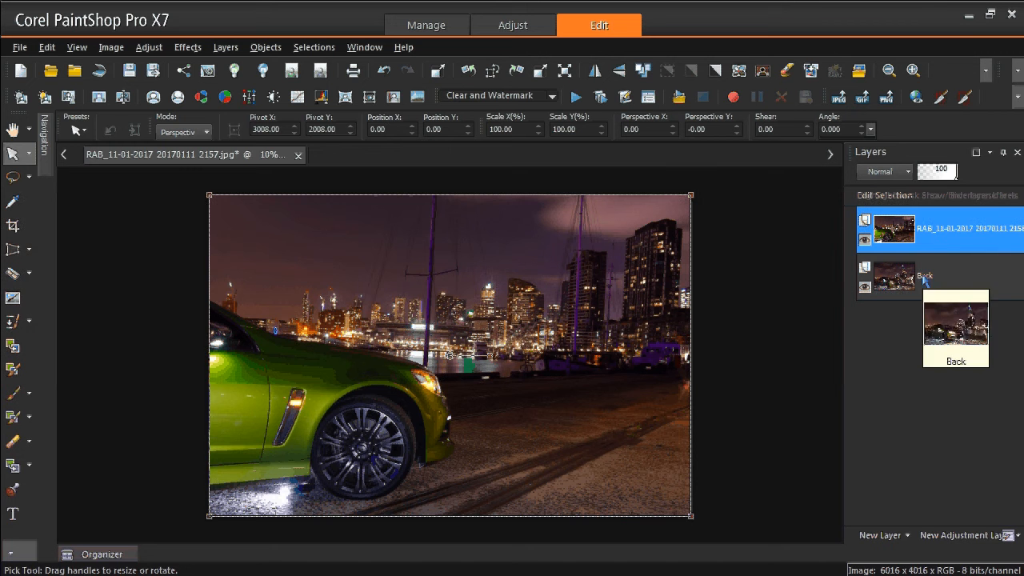
left_click(865, 240)
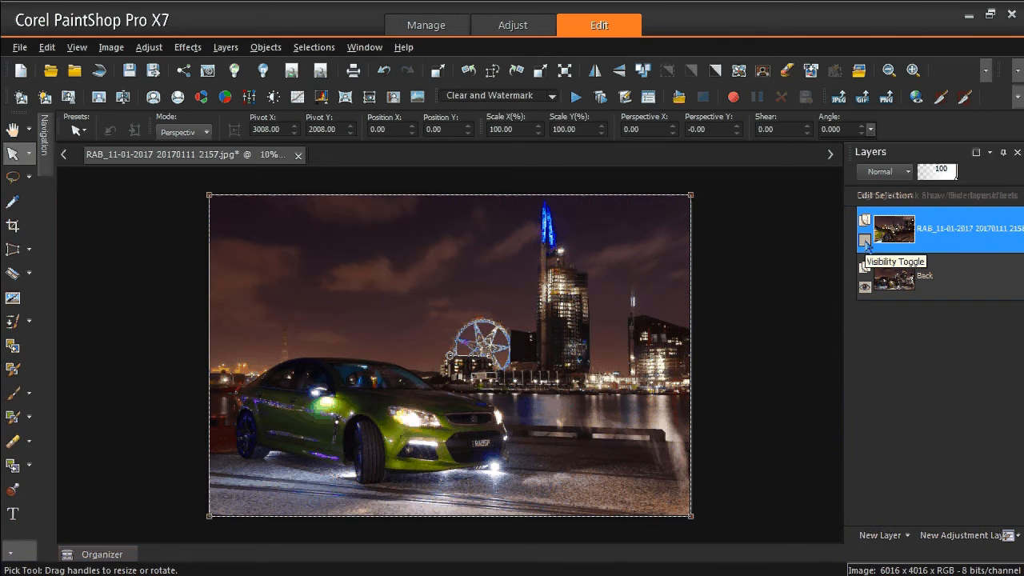
left_click(865, 240)
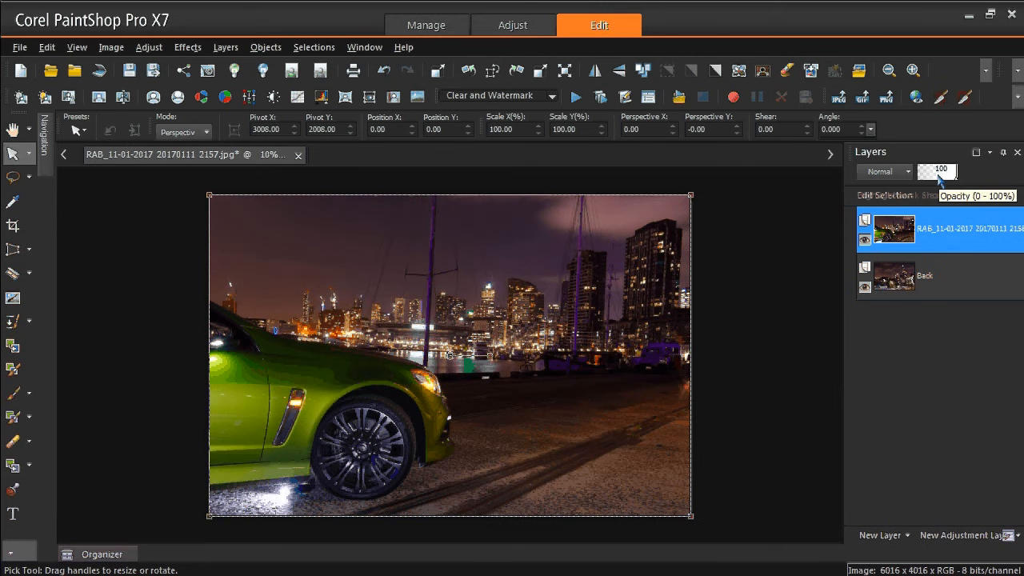
Fade the upper photo layer to 53 opacity, move it to about X -800, Y 440, and restore its opacity to 100
left_click(939, 183)
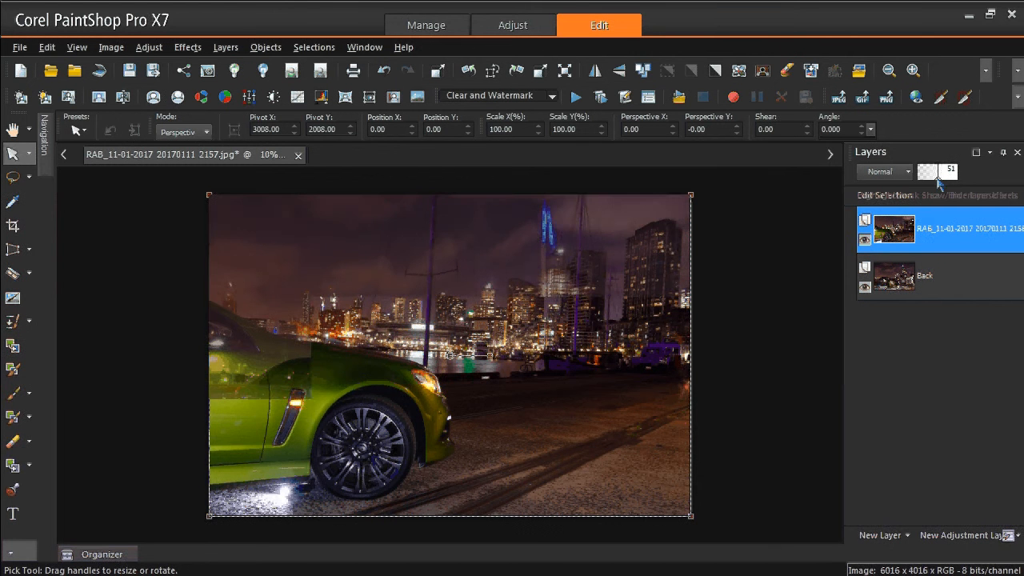
left_click_drag(939, 184, 931, 182)
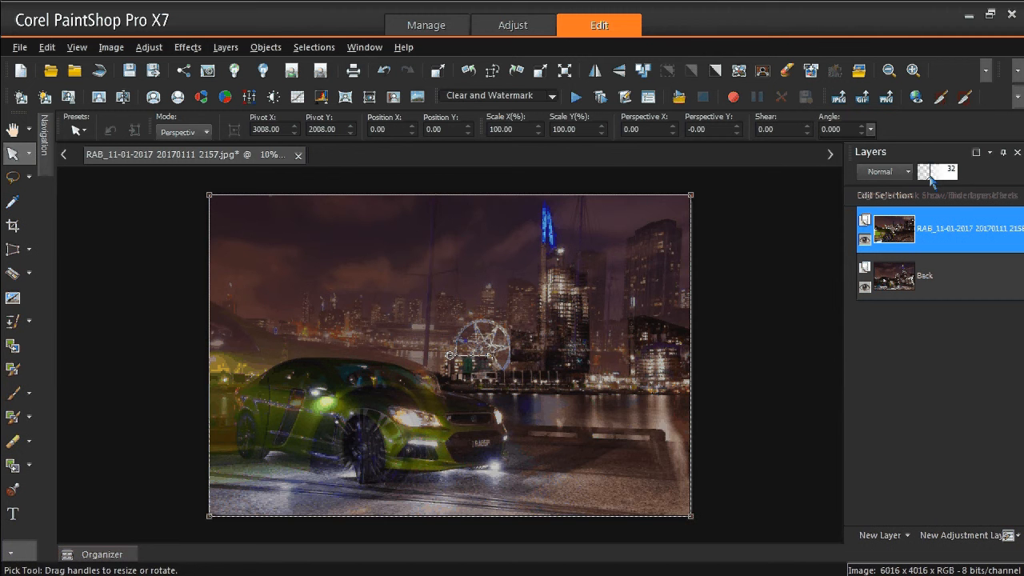
left_click_drag(930, 181, 940, 184)
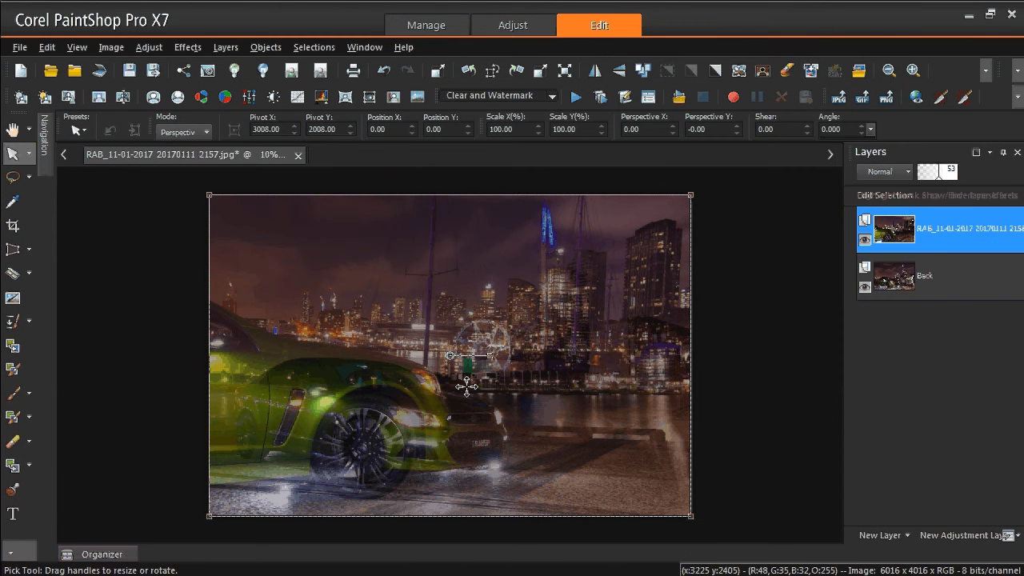
left_click_drag(476, 317, 444, 341)
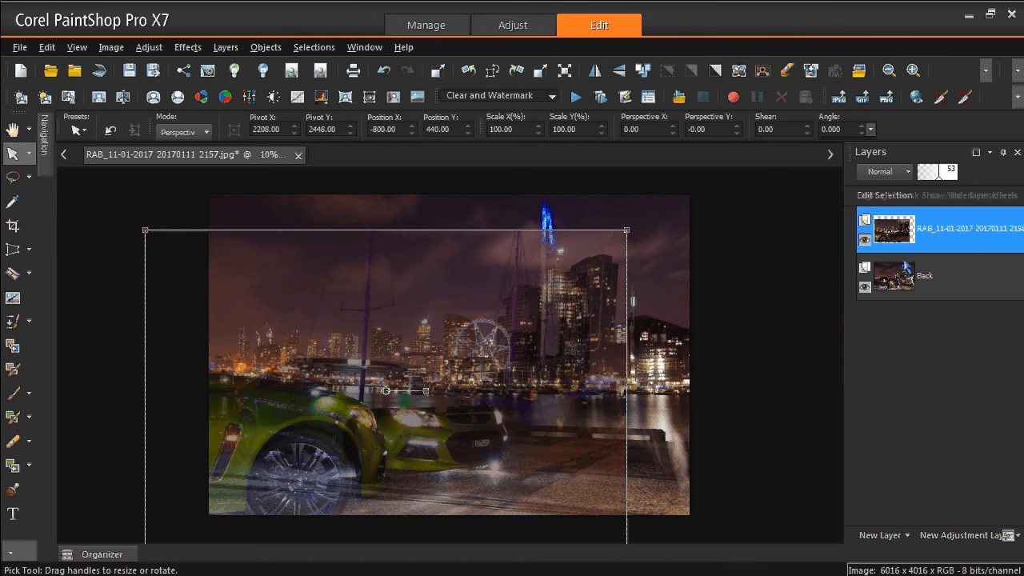
left_click_drag(939, 189, 963, 184)
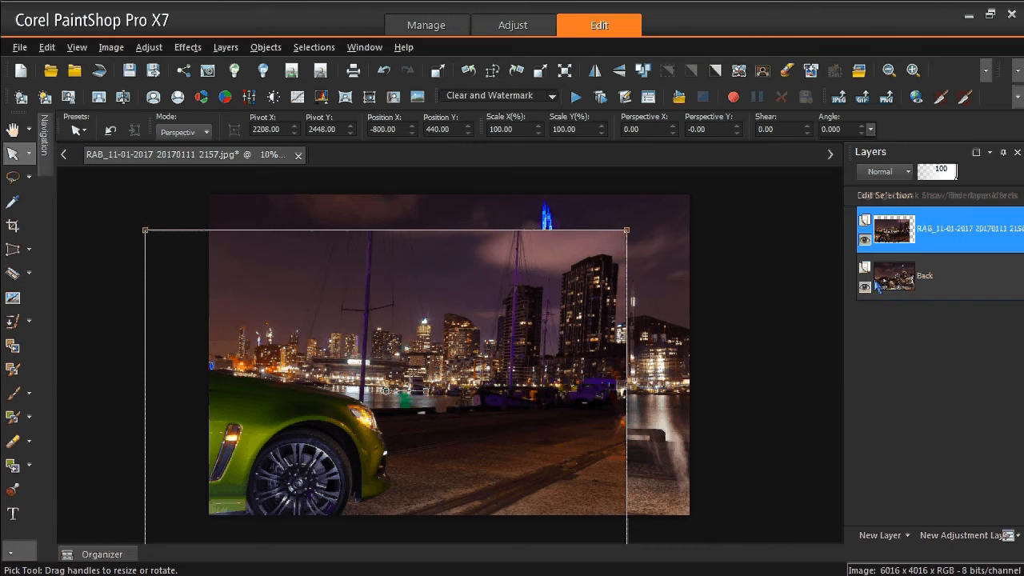
Add a Hide All mask layer to the upper close-up car photo
left_click(900, 535)
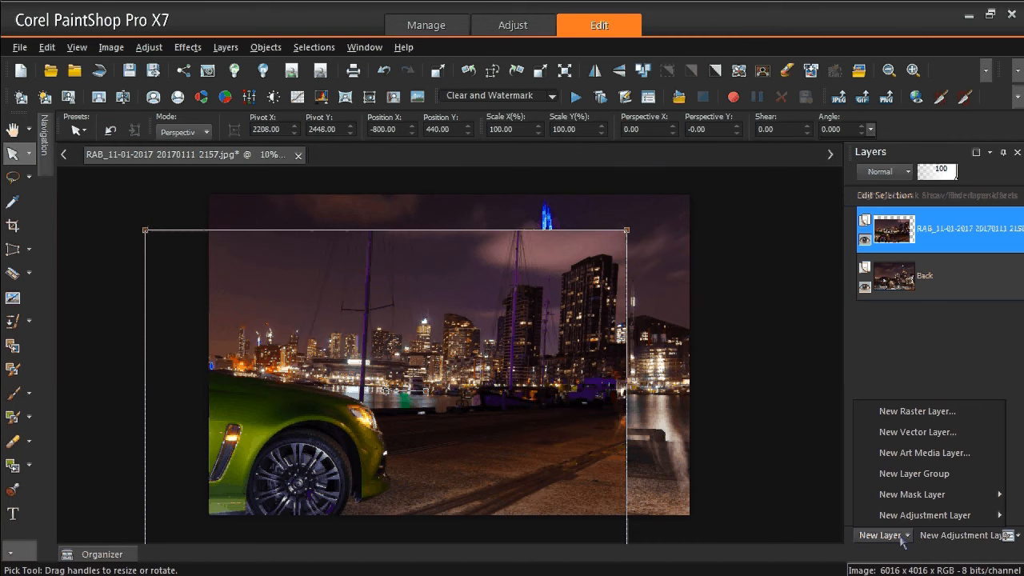
mouse_move(910, 503)
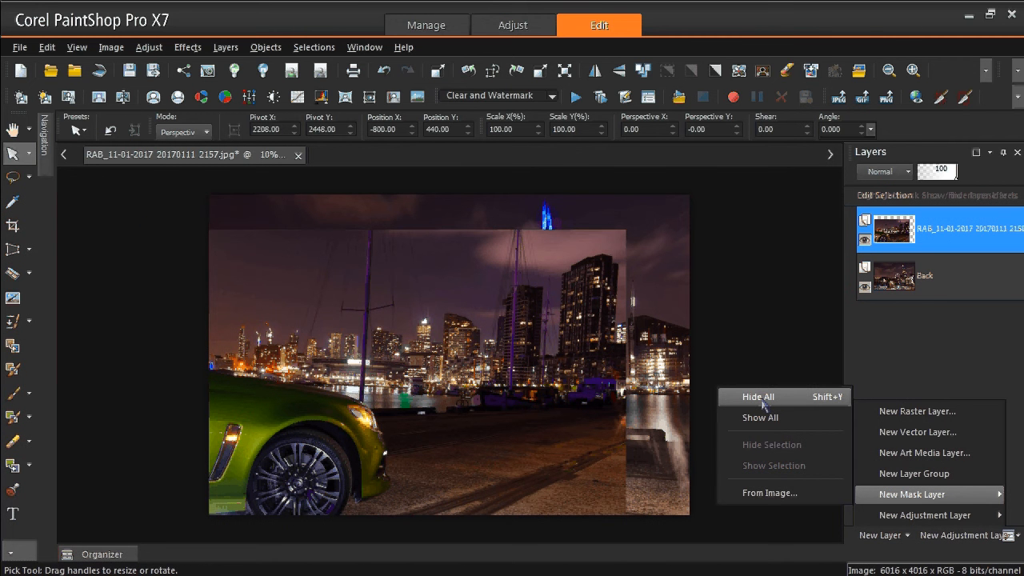
left_click(763, 405)
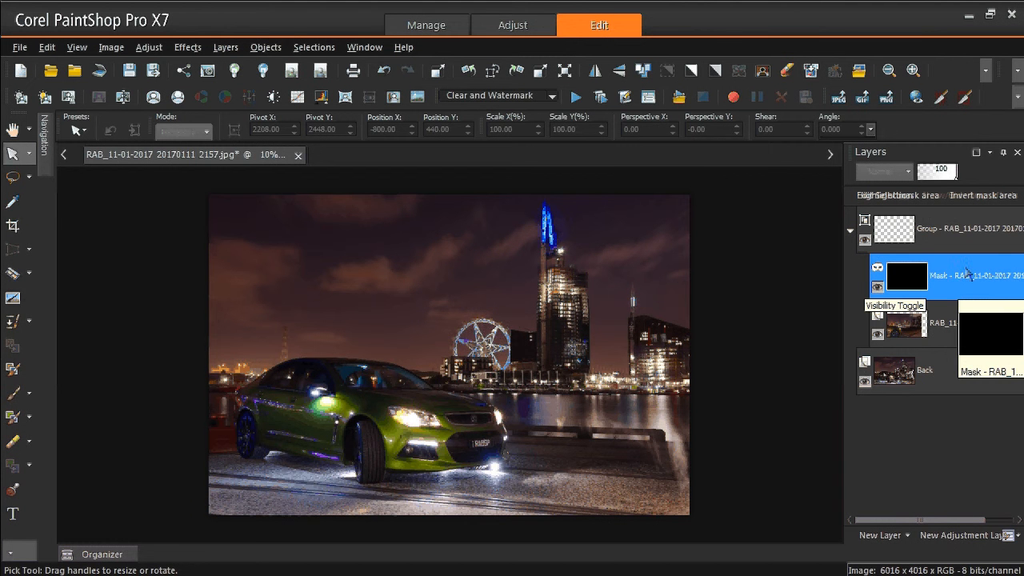
Using a paint brush of size 380 and opacity 100, paint white on the mask to reveal the close-up car's wheel, fender and headlight
key("F6")
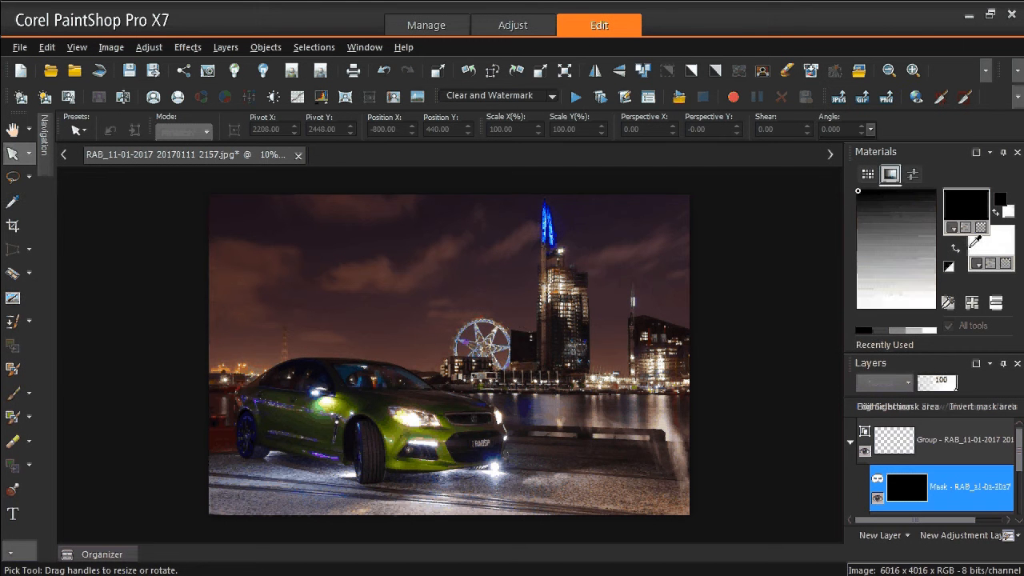
left_click(15, 393)
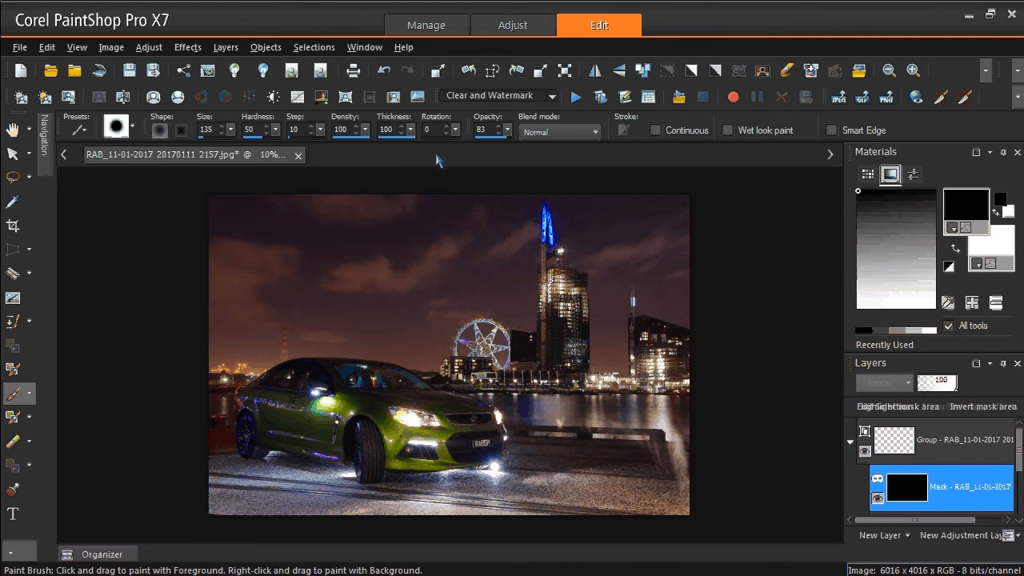
left_click_drag(231, 130, 272, 137)
left_click_drag(508, 132, 556, 138)
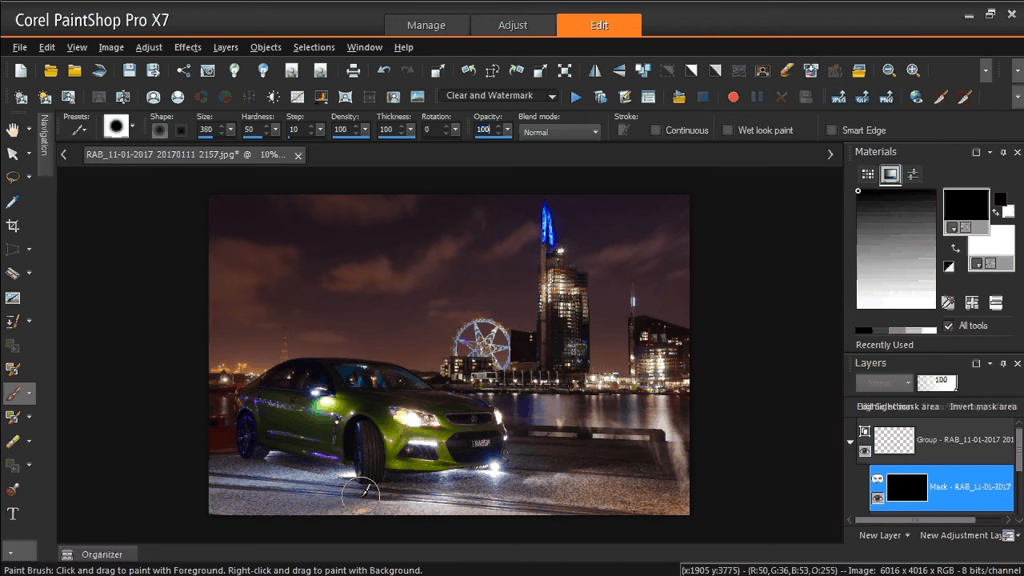
mouse_move(361, 494)
left_mouse_down()
mouse_move(331, 424)
mouse_move(345, 463)
mouse_move(294, 479)
mouse_move(326, 507)
mouse_move(239, 503)
mouse_move(213, 486)
mouse_move(213, 419)
mouse_move(343, 411)
mouse_move(277, 400)
left_mouse_up()
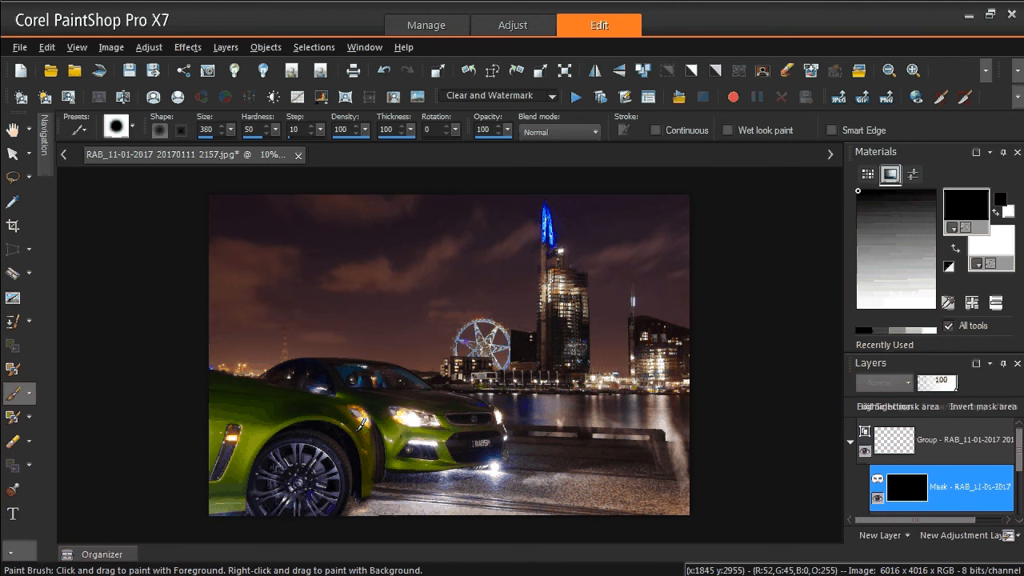
mouse_move(361, 424)
left_mouse_down()
mouse_move(380, 457)
mouse_move(361, 413)
left_mouse_up()
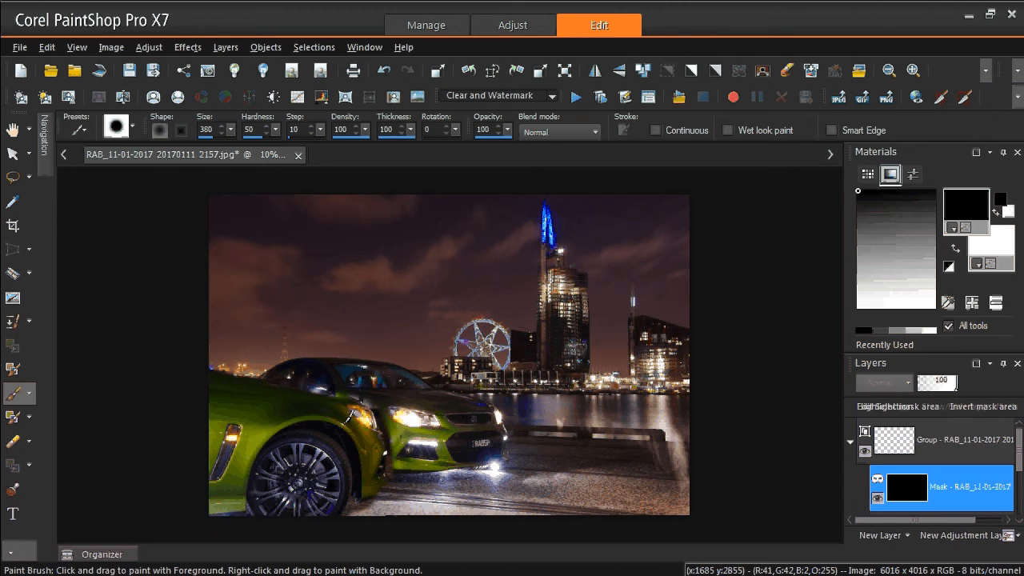
left_click_drag(279, 398, 203, 387)
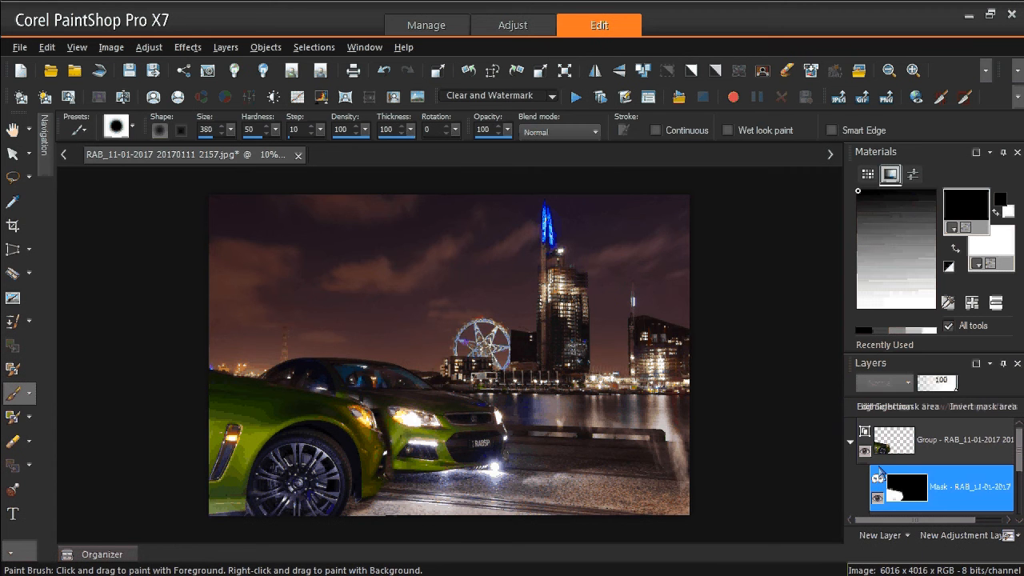
Put the Materials palette away and examine the masked car's edges by temporarily hiding the Back layer
key("F6")
left_click(865, 382)
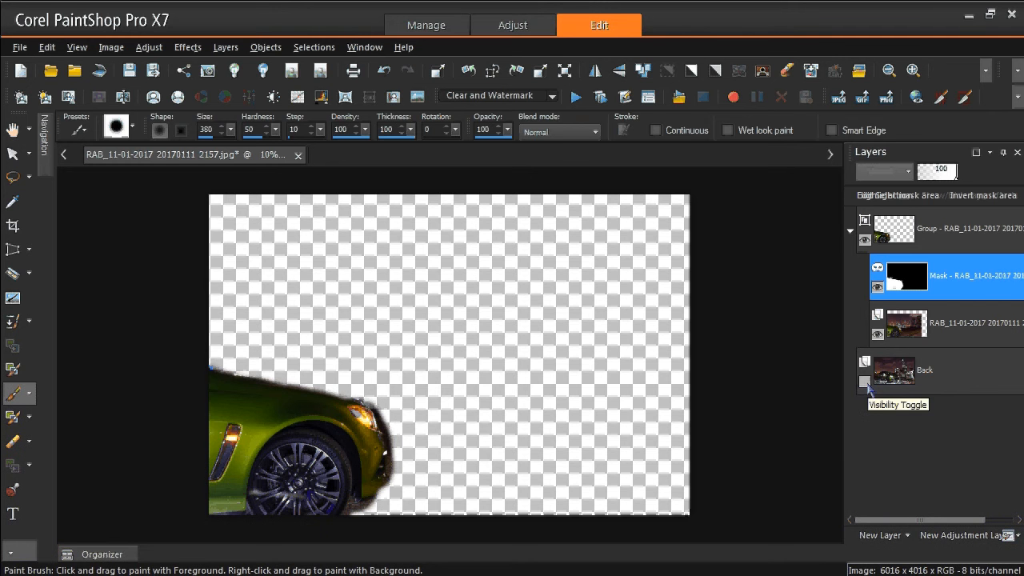
left_click(865, 382)
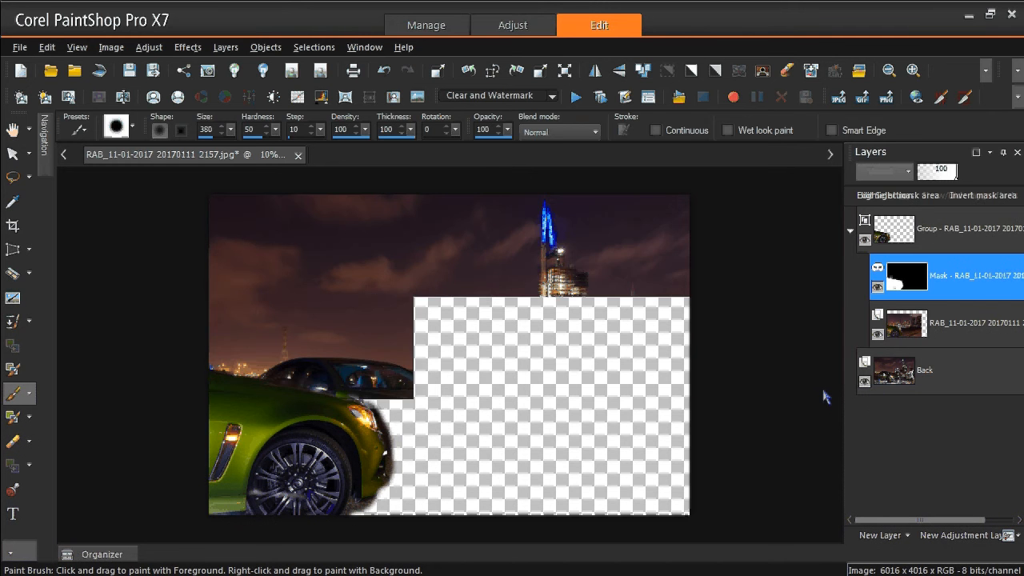
Set the paint brush size to 175 for retouching the mask along the close-up car's fender
left_click(220, 132)
left_click(222, 133)
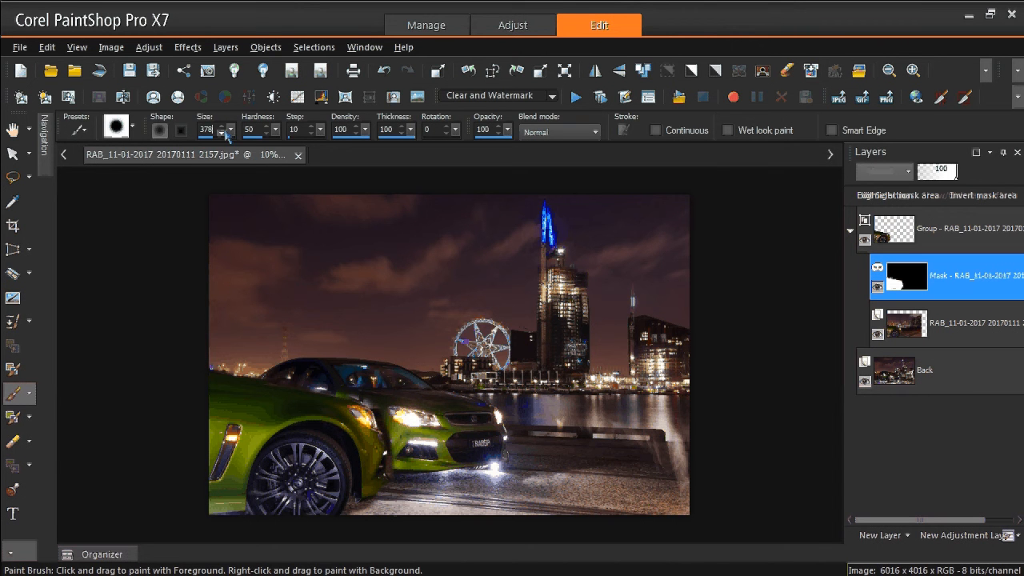
left_click_drag(229, 133, 207, 148)
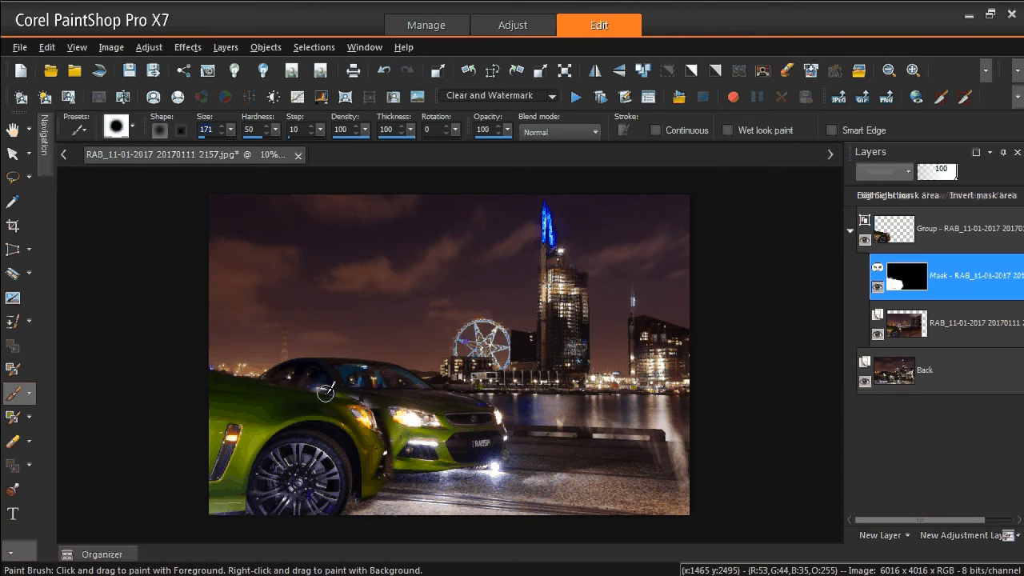
scroll(326, 393, "up", 3)
scroll(326, 393, "up", 1)
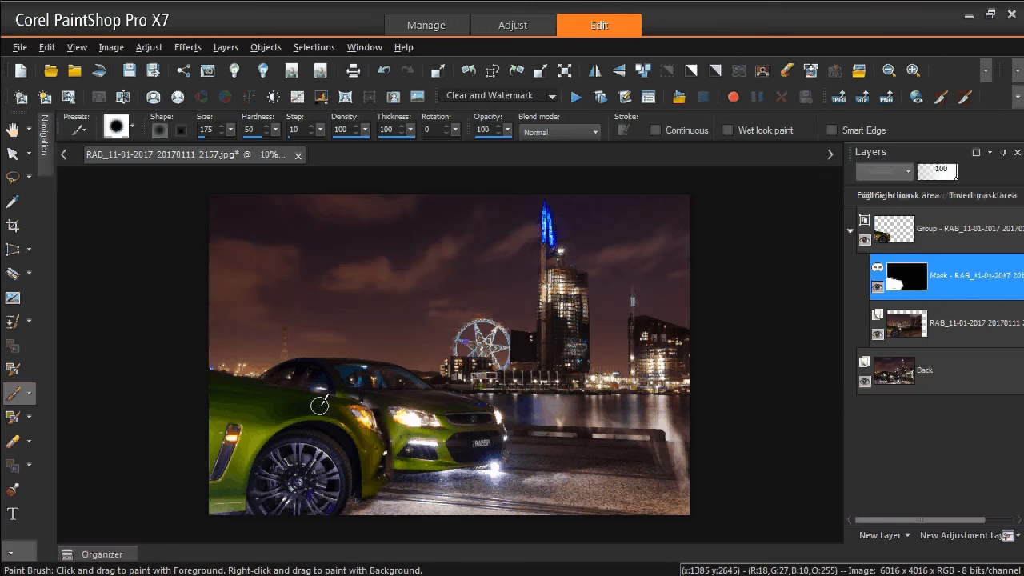
scroll(320, 405, "up", 3)
scroll(414, 453, "up", 1)
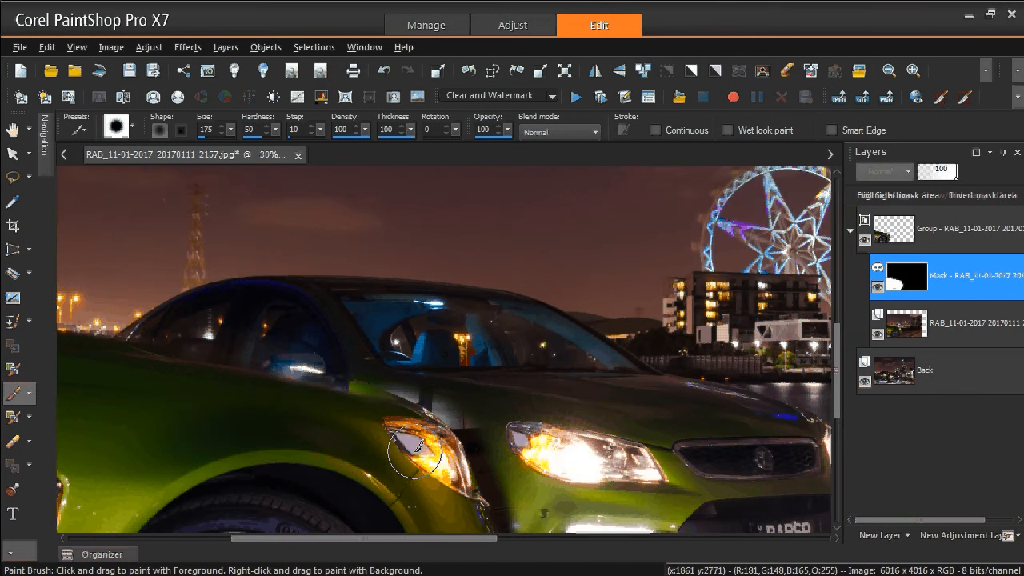
scroll(415, 453, "up", 1)
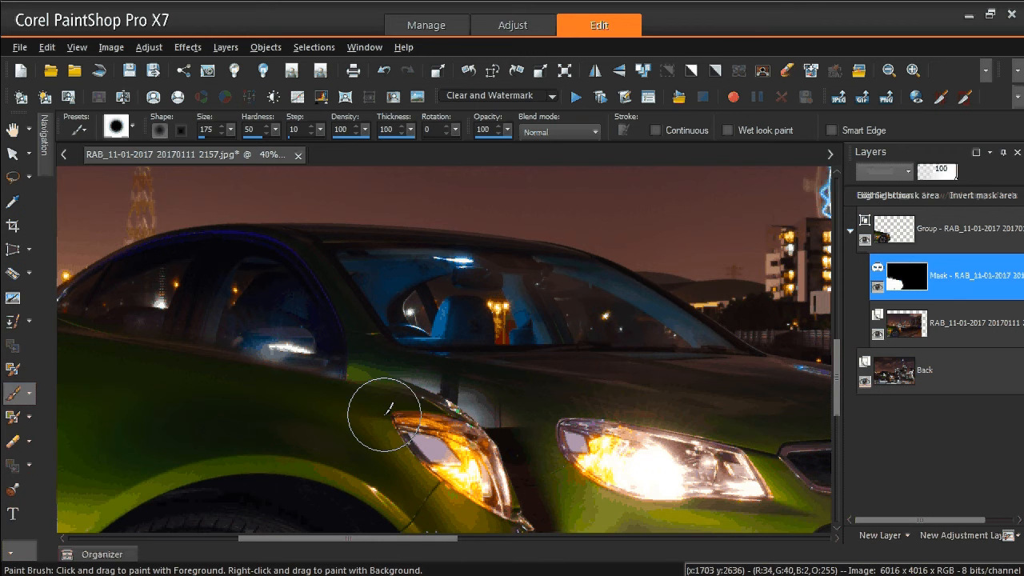
left_click_drag(386, 416, 400, 431)
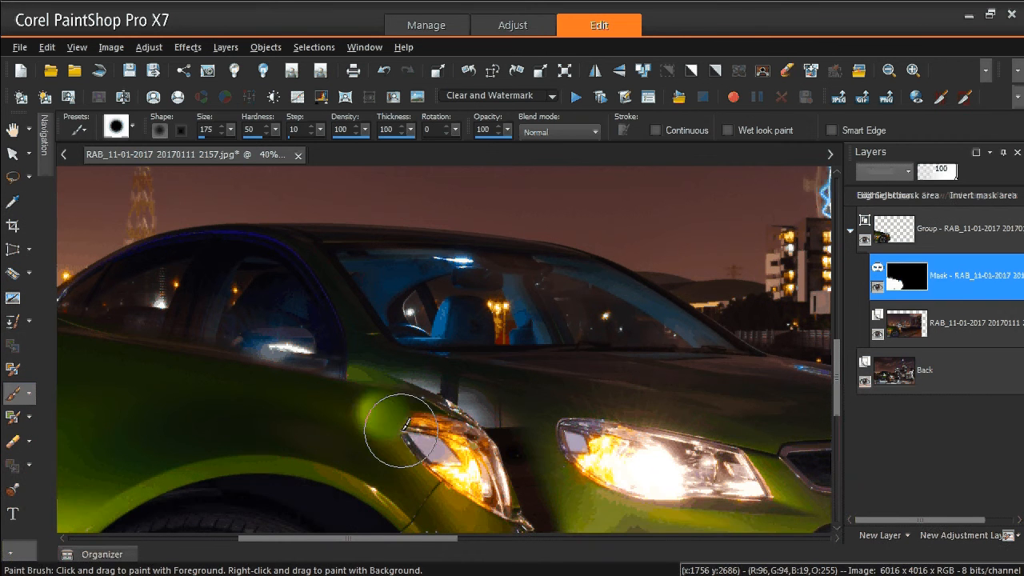
key("ctrl+z")
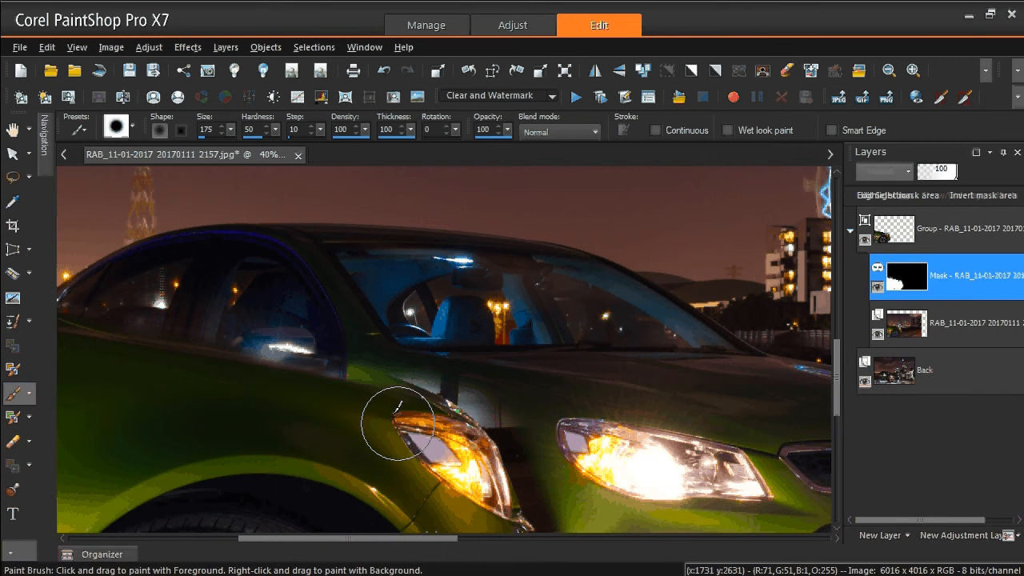
key("ctrl+z")
Paint on the mask along the close-up car's upper fender edge to reveal it over the rear car's door mirror
left_click_drag(379, 392, 252, 363)
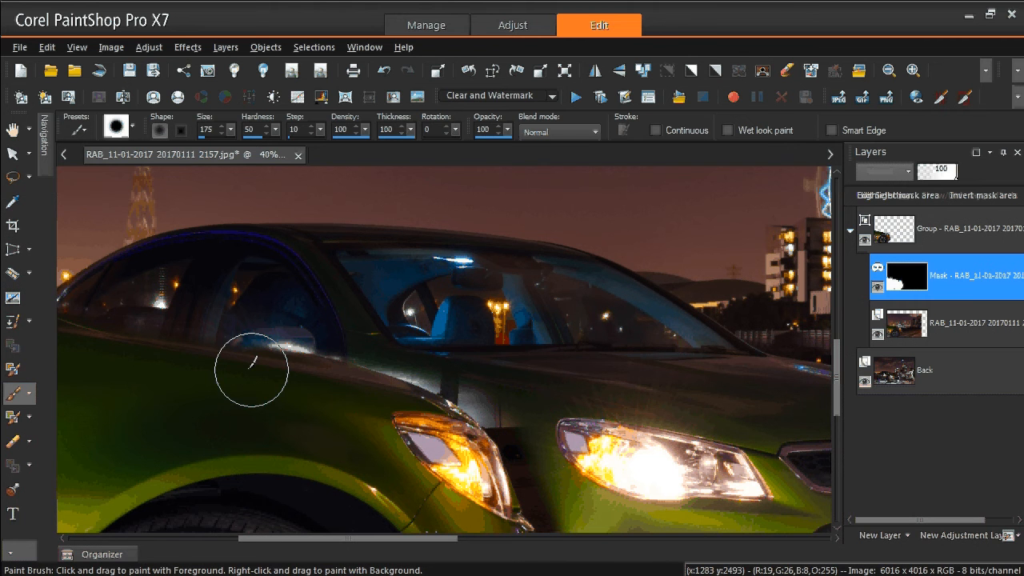
key("ctrl+z")
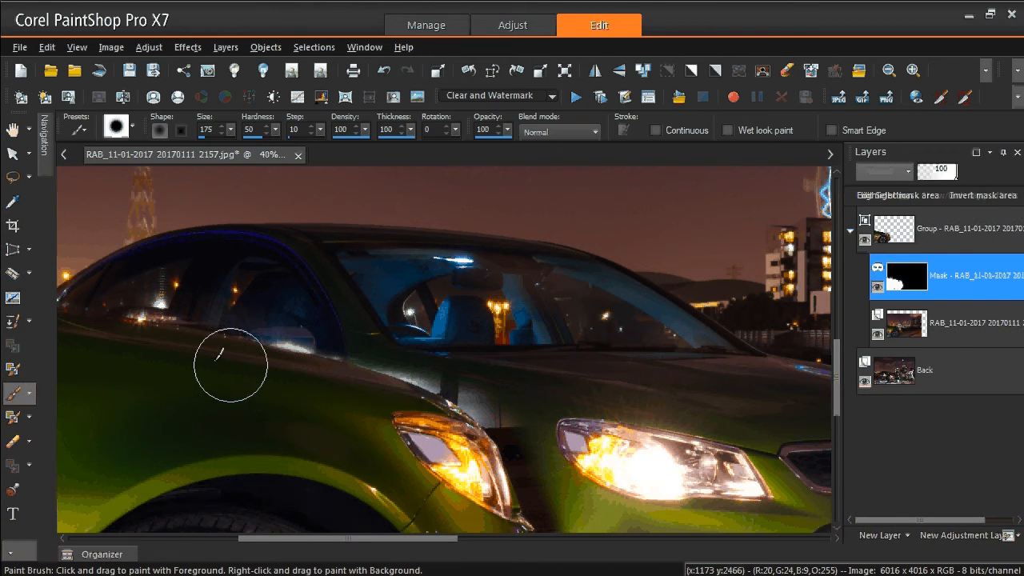
scroll(228, 420, "down", 3)
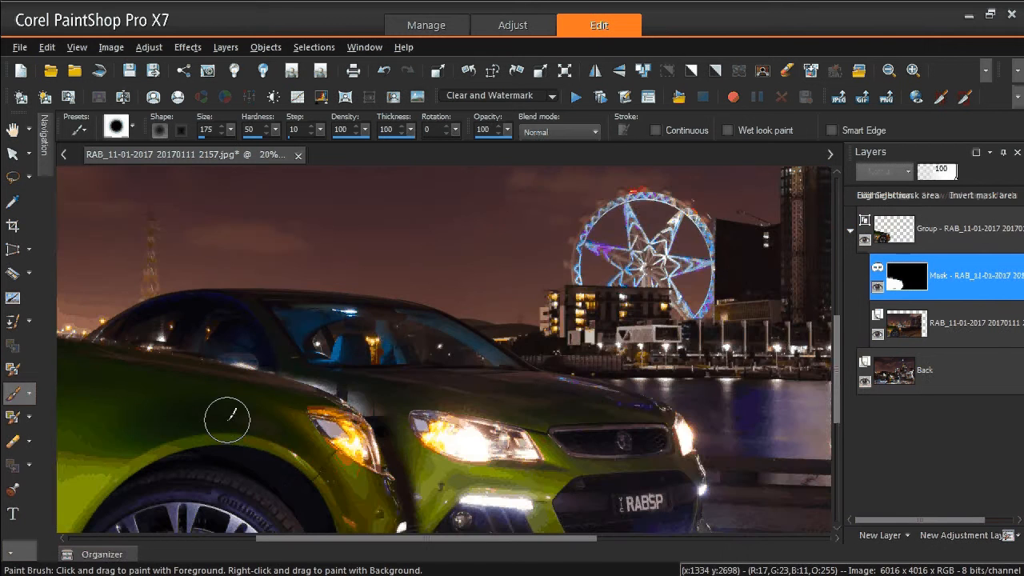
scroll(228, 419, "down", 1)
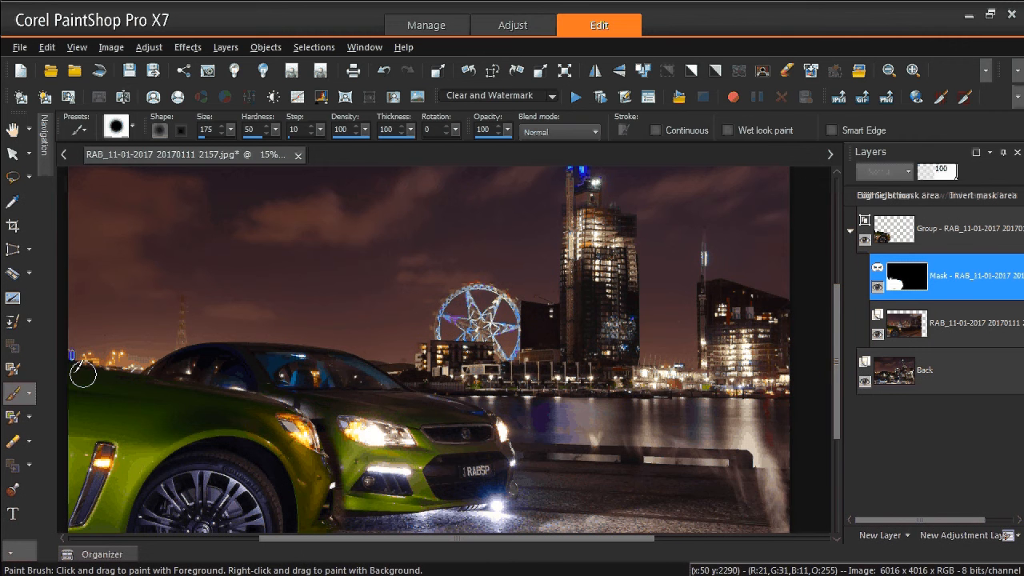
scroll(145, 392, "down", 1)
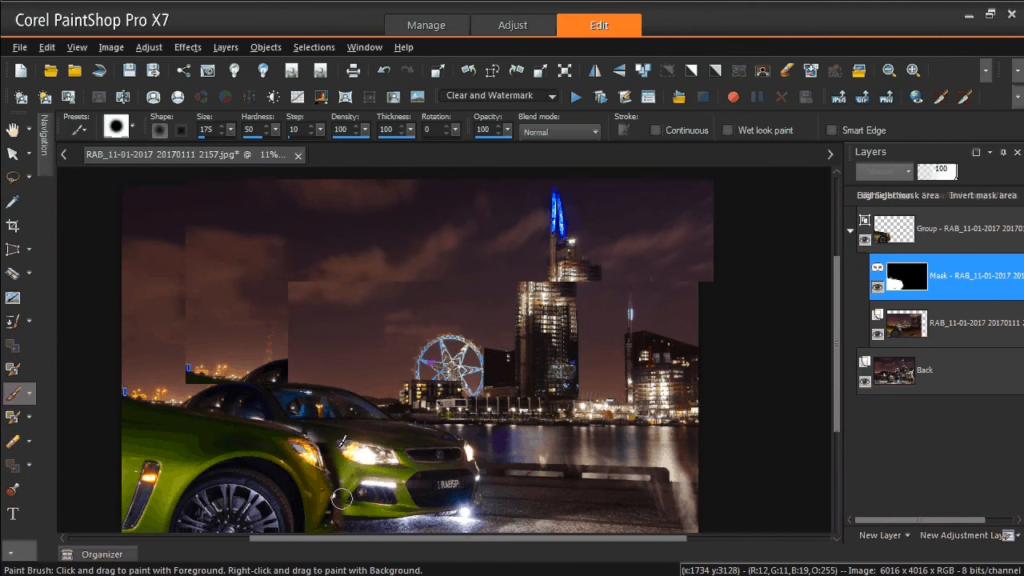
Paint out the close-up photo's leftover background on the mask between the two cars, from the fender edge down past the headlights
scroll(388, 442, "up", 1)
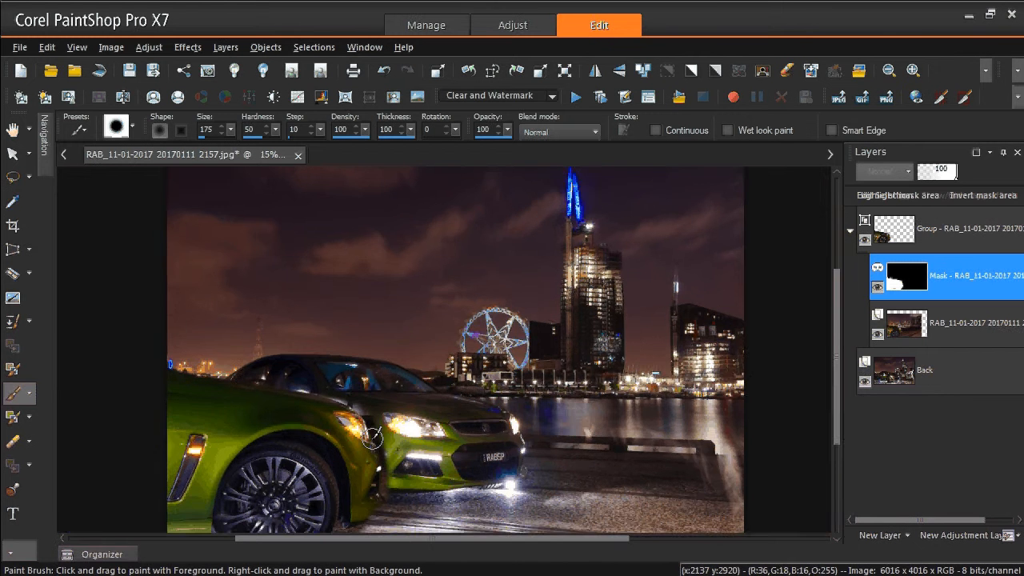
scroll(372, 438, "up", 1)
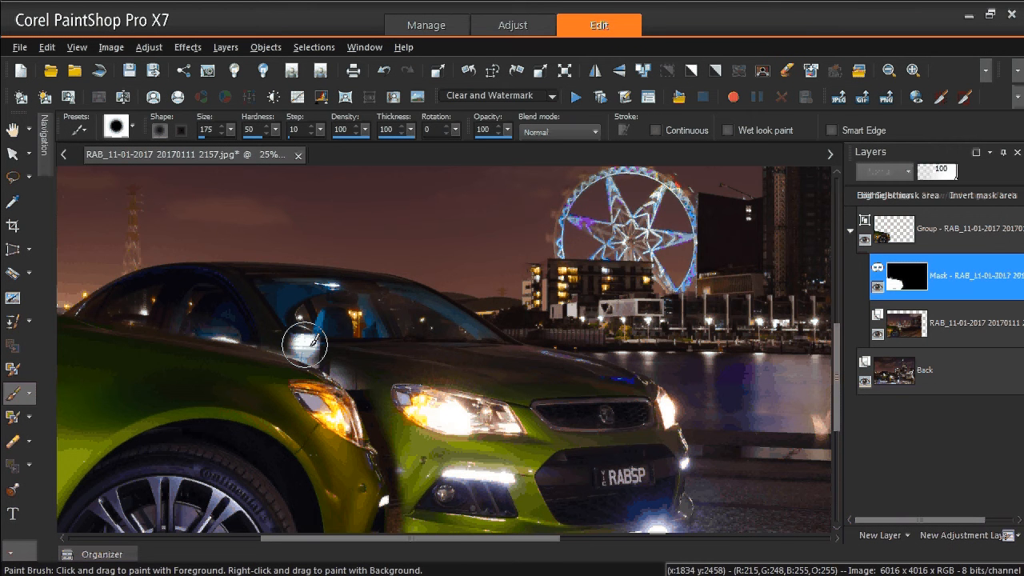
left_click_drag(305, 345, 366, 380)
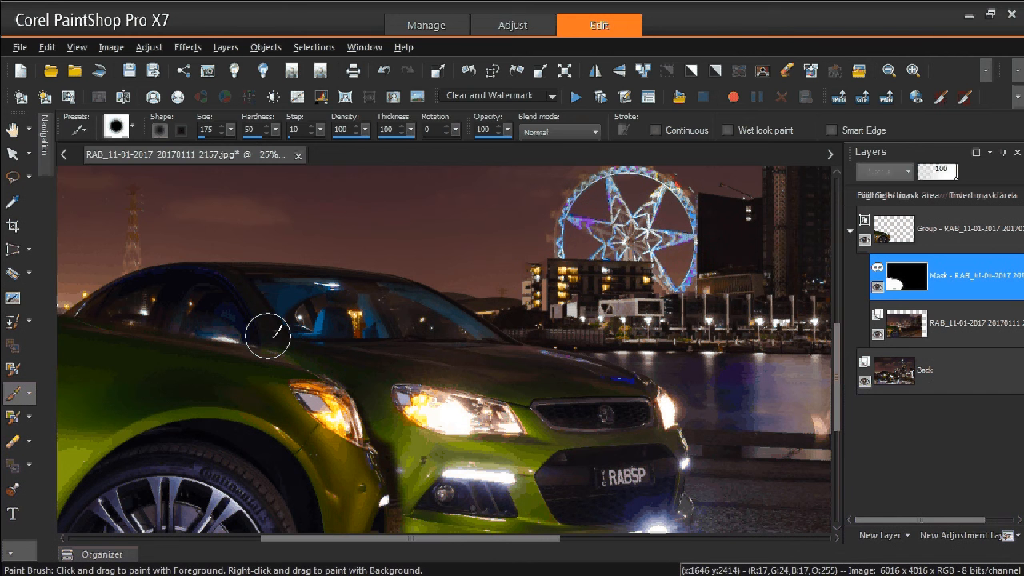
mouse_move(268, 336)
left_mouse_down()
mouse_move(382, 409)
mouse_move(397, 445)
left_mouse_up()
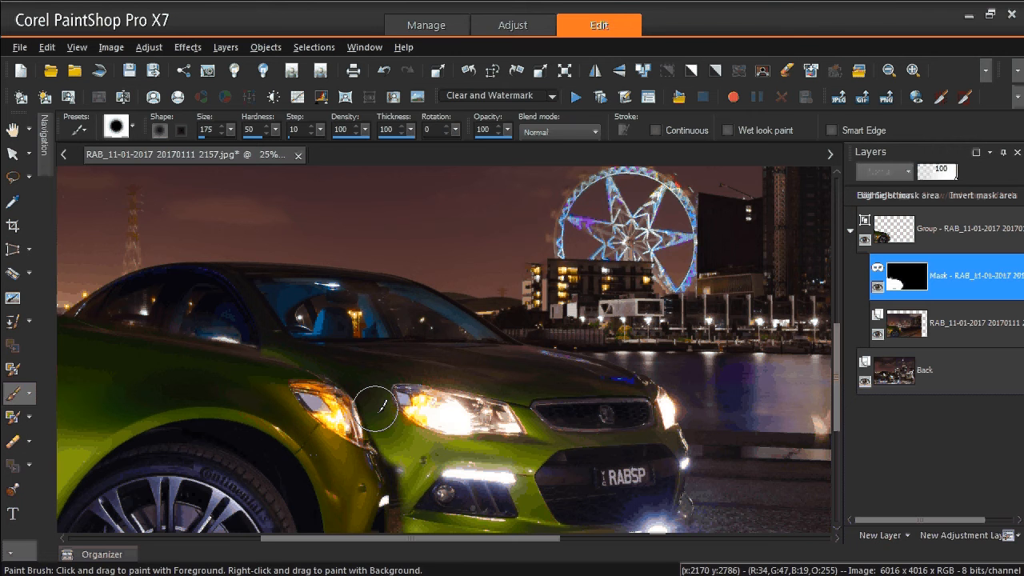
mouse_move(383, 407)
left_mouse_down()
mouse_move(414, 470)
mouse_move(400, 477)
left_mouse_up()
scroll(400, 477, "down", 1)
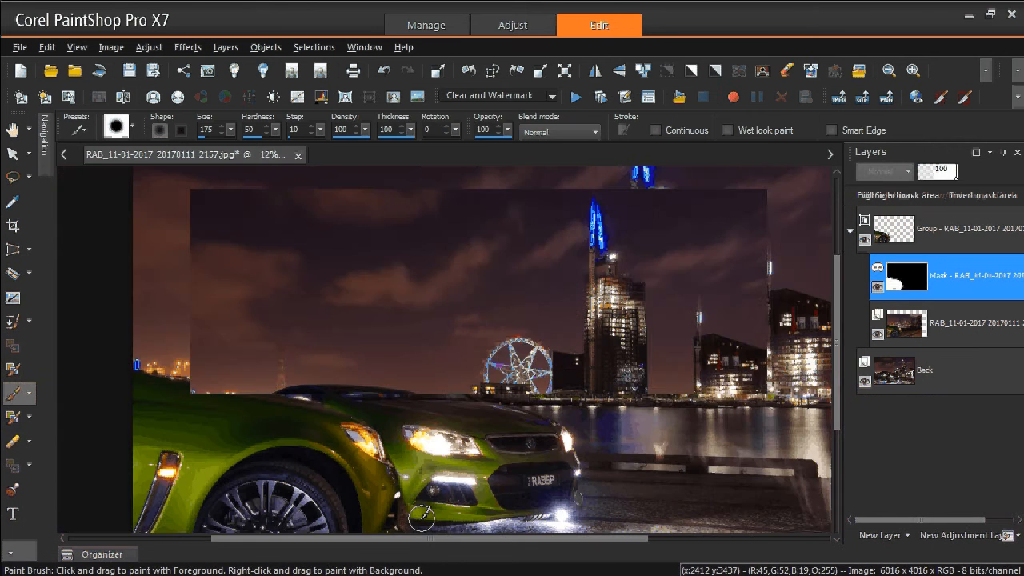
Lower the brush opacity to 59 and blend the mask edge between the two cars' front bumpers
scroll(422, 518, "up", 1)
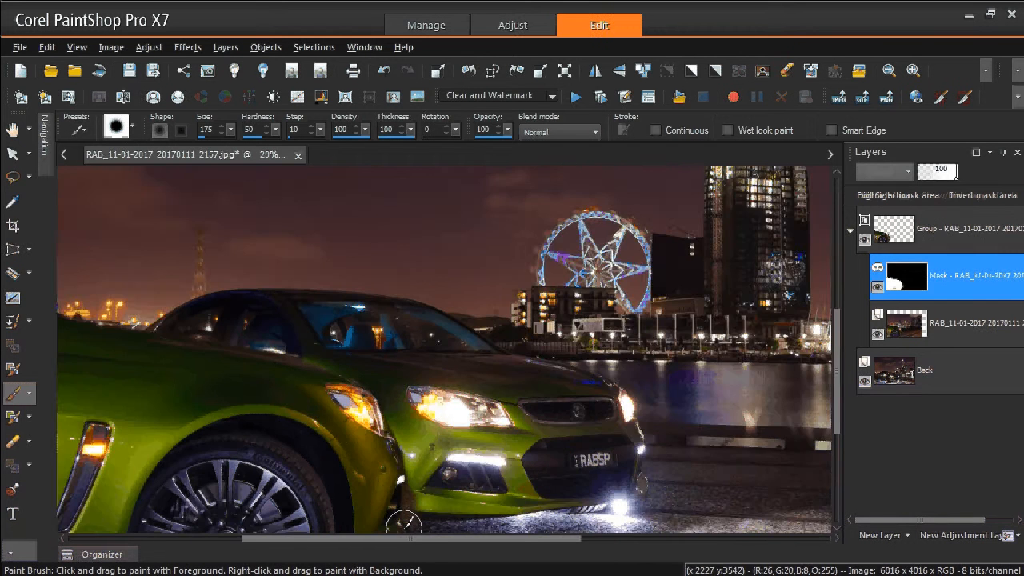
scroll(404, 524, "up", 1)
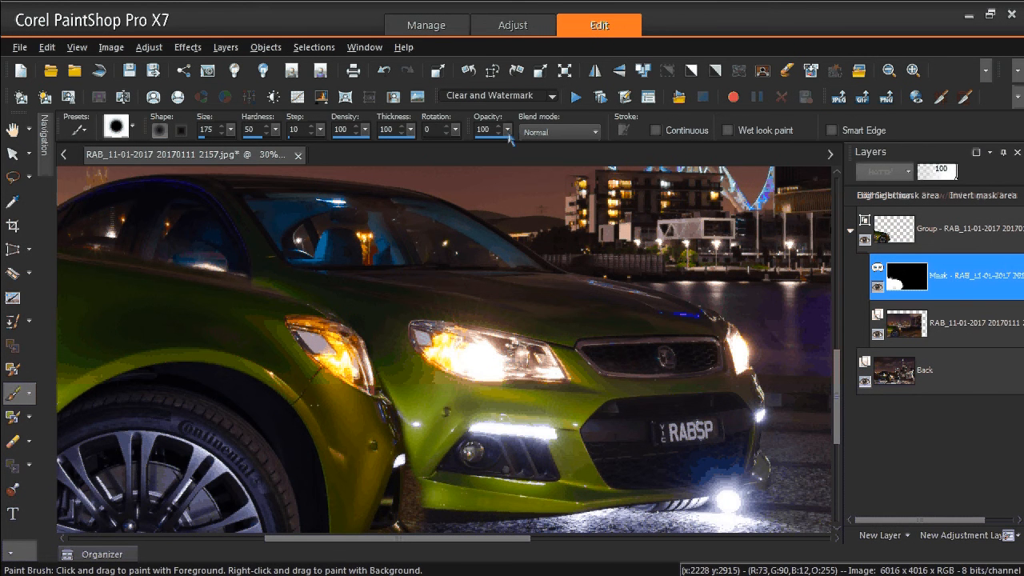
left_click_drag(507, 133, 478, 150)
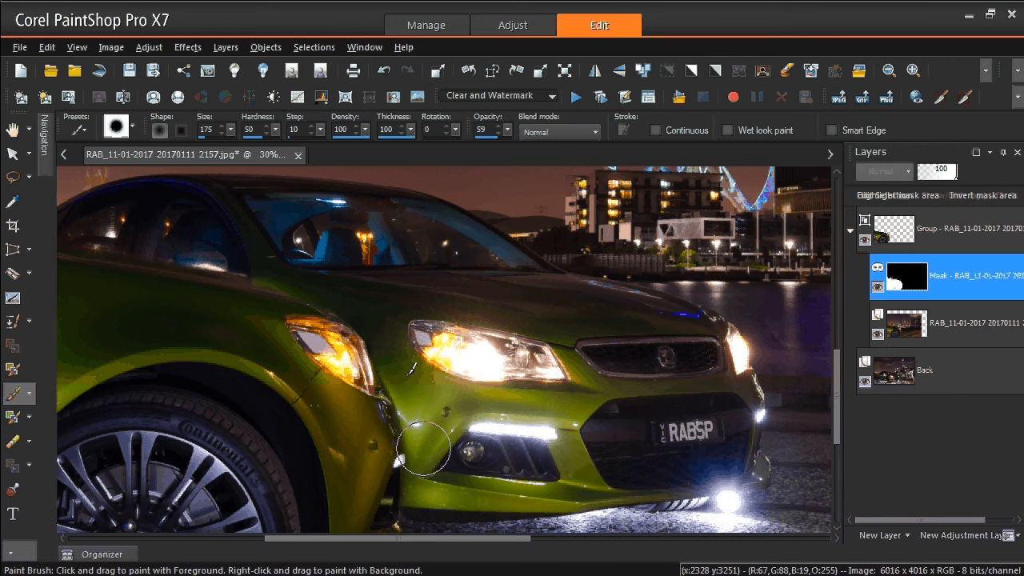
scroll(424, 432, "down", 4)
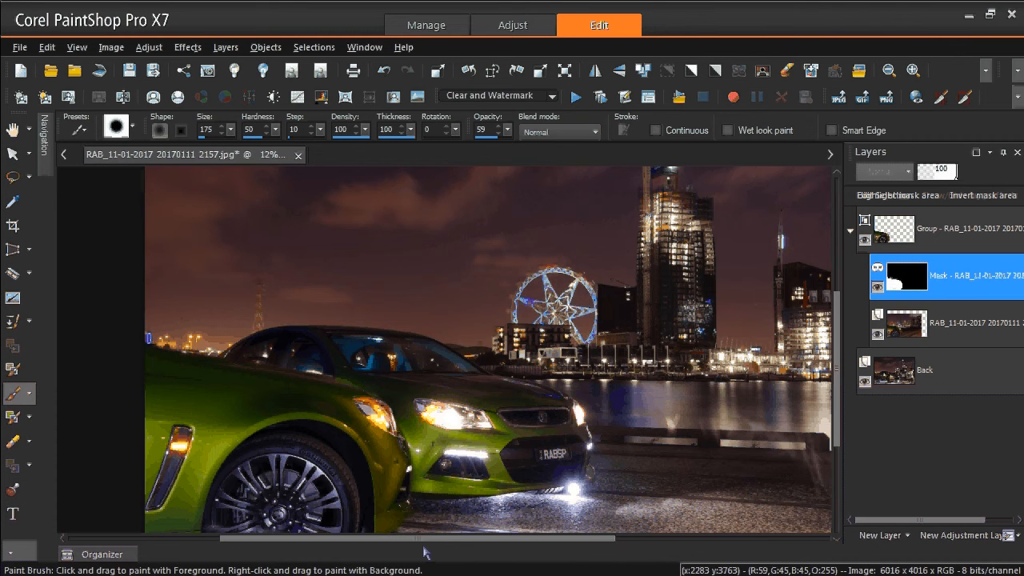
scroll(400, 522, "up", 2)
scroll(400, 522, "up", 2)
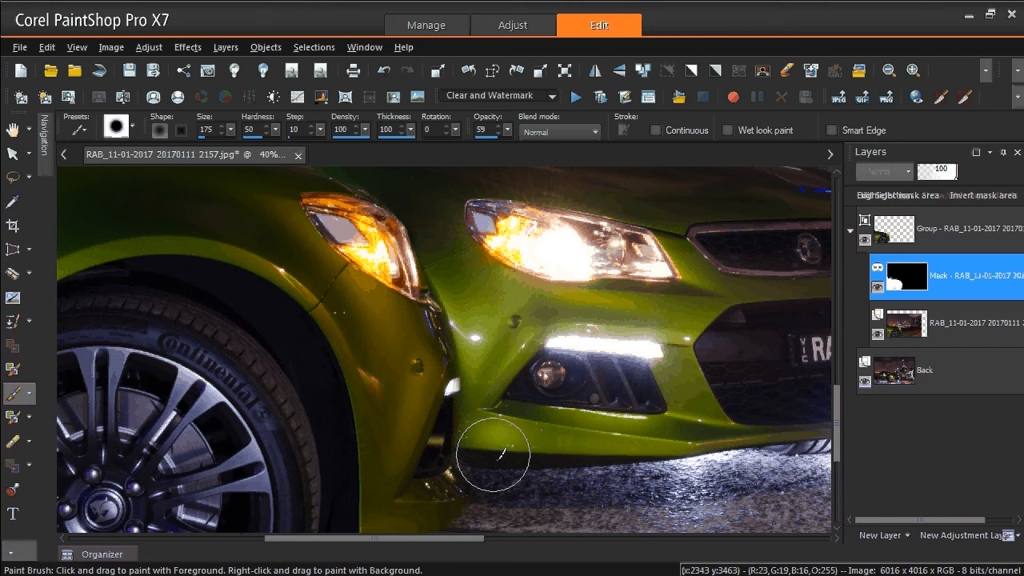
scroll(501, 455, "down", 1)
scroll(501, 455, "down", 3)
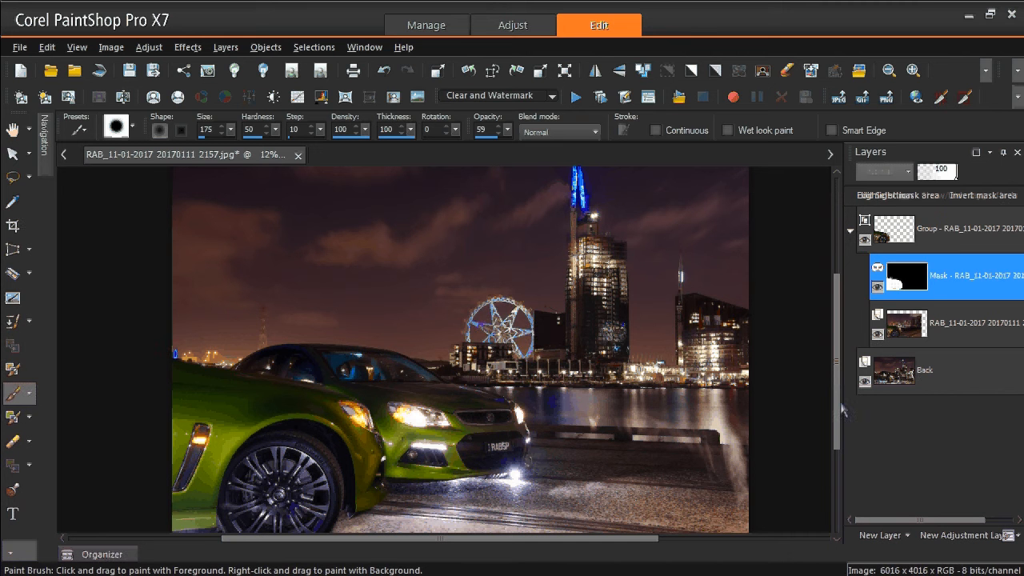
Try a Gaussian Blur with radius 8.00 on the Back layer, and undo it
left_click(948, 383)
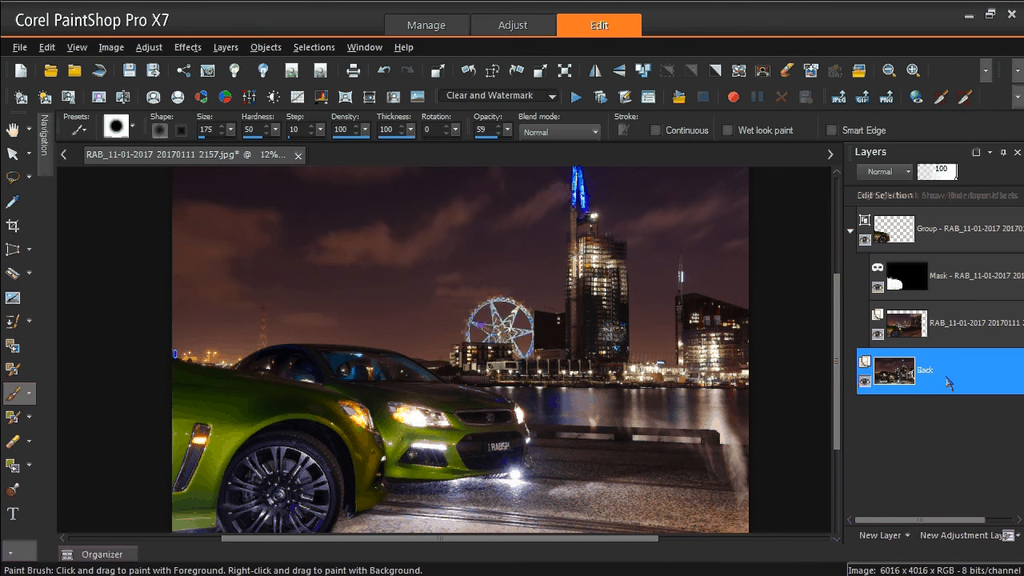
left_click(417, 98)
left_click(449, 338)
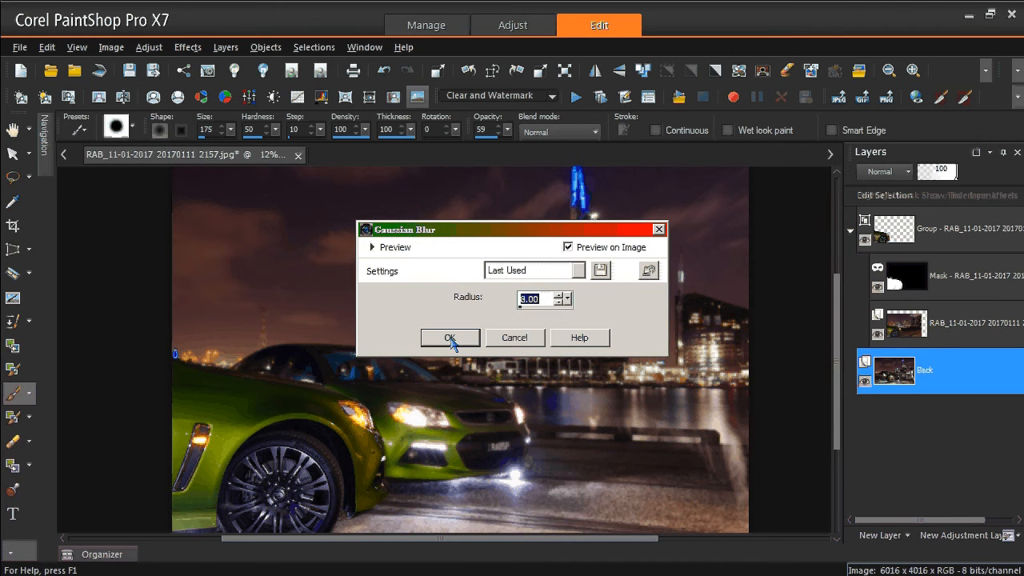
left_click(450, 338)
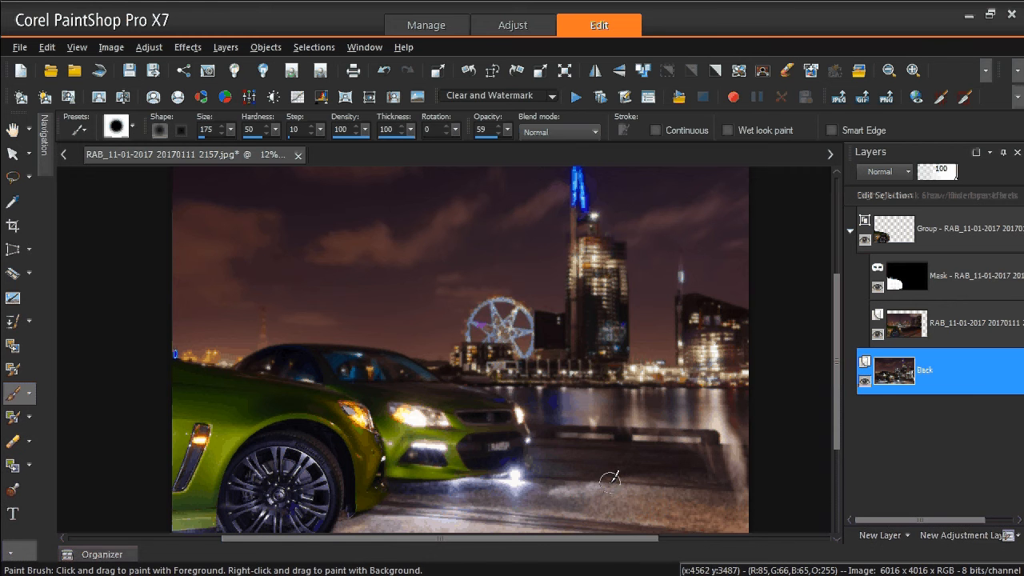
key("ctrl")
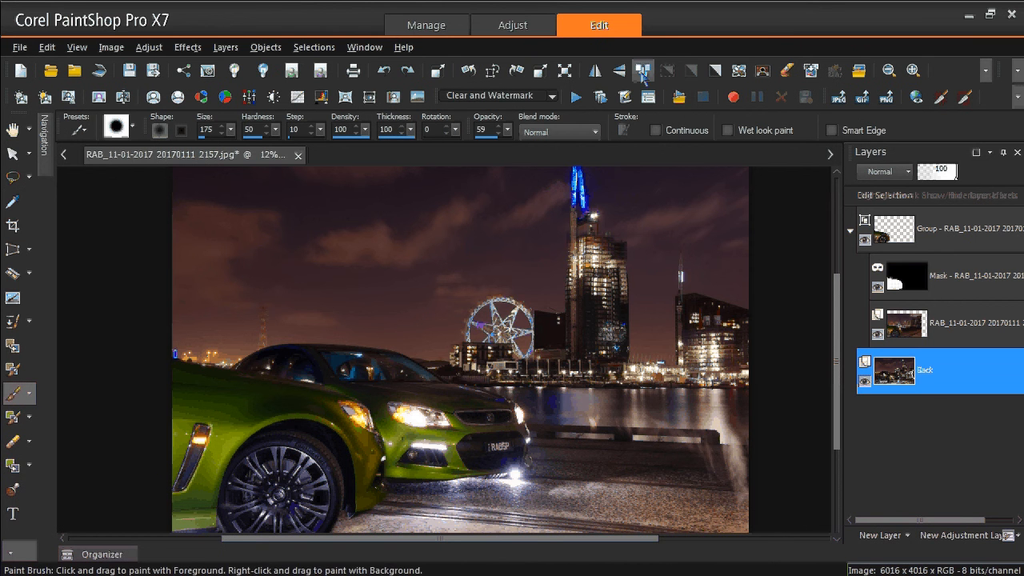
Merge all layers of the composite into a single flattened background
left_click(642, 75)
left_click(472, 48)
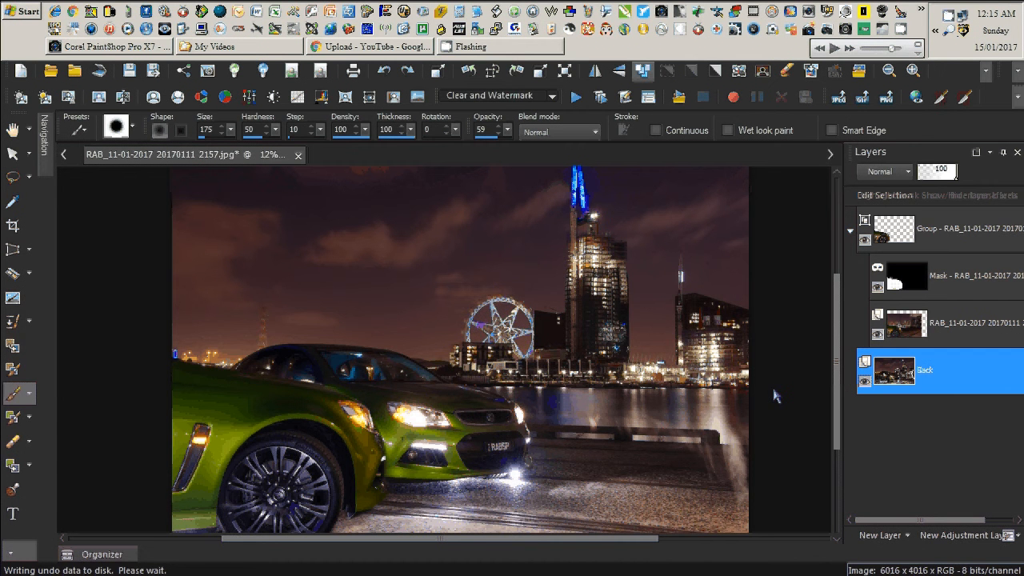
key("alt+Tab")
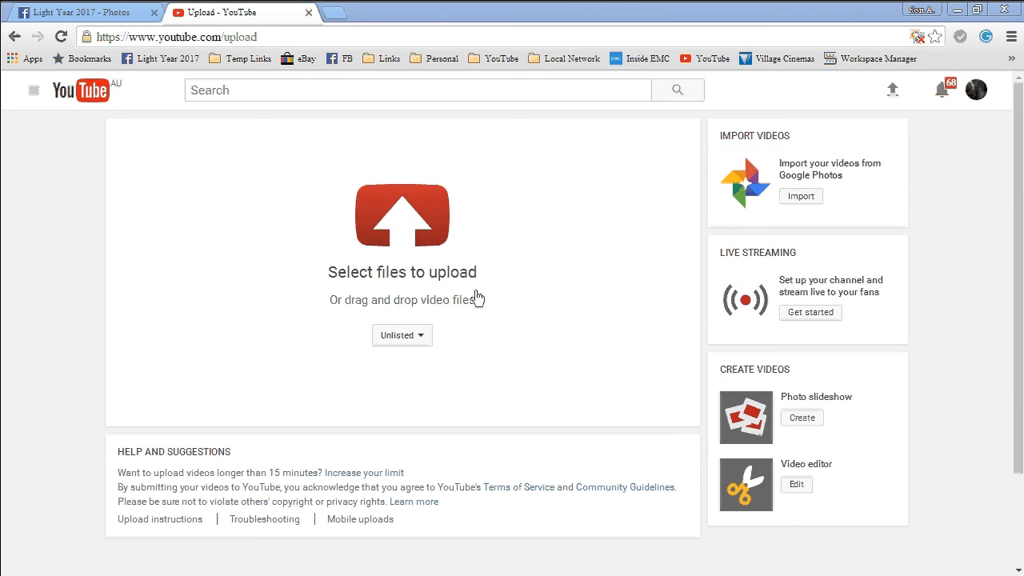
key("alt+Tab")
key("alt+Tab")
key("alt+Tab")
key("alt+Tab")
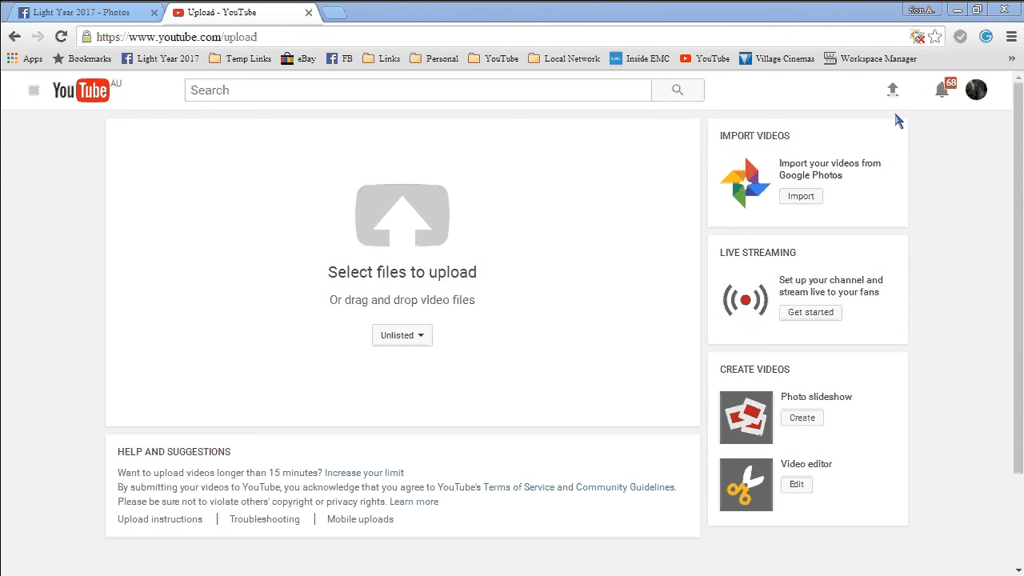
key("alt+Tab")
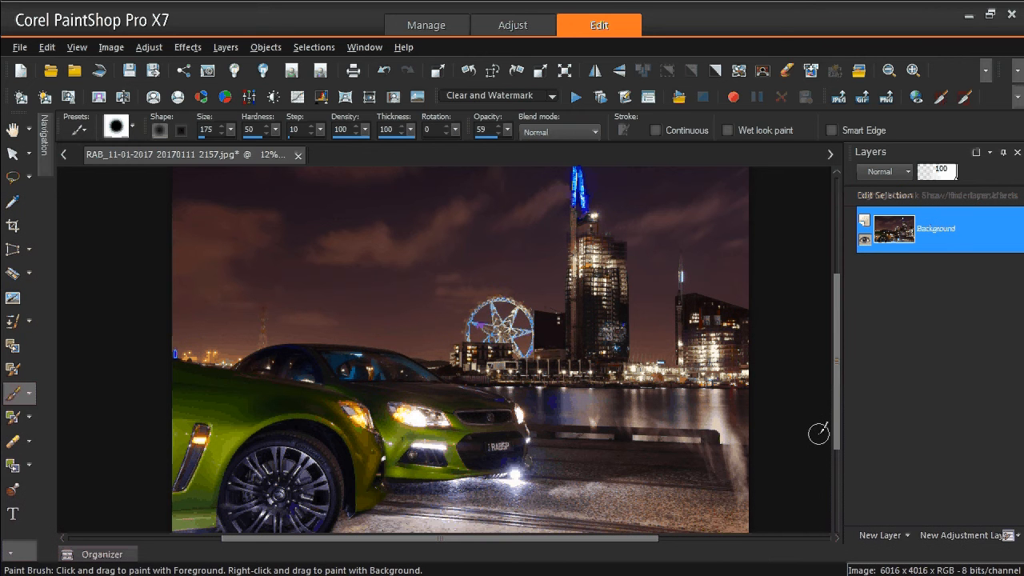
Duplicate the flattened Background layer and activate the Freehand Selection tool
right_click(938, 252)
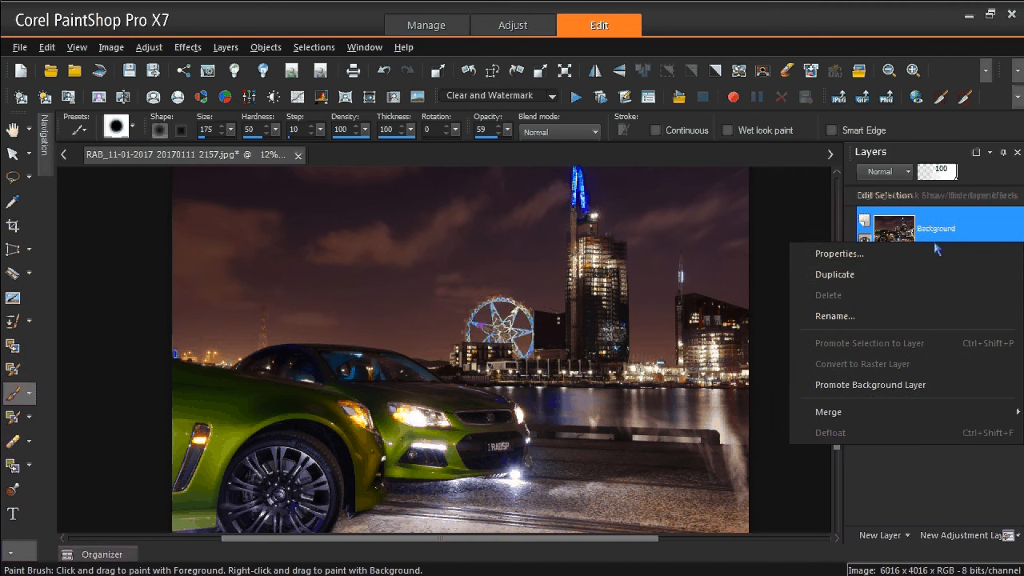
left_click(836, 276)
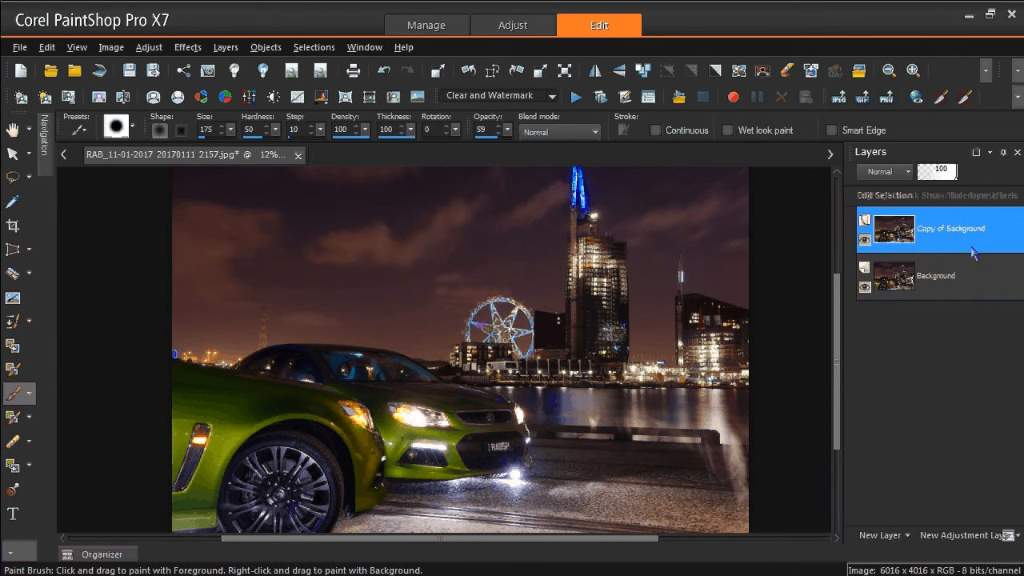
double_click(952, 229)
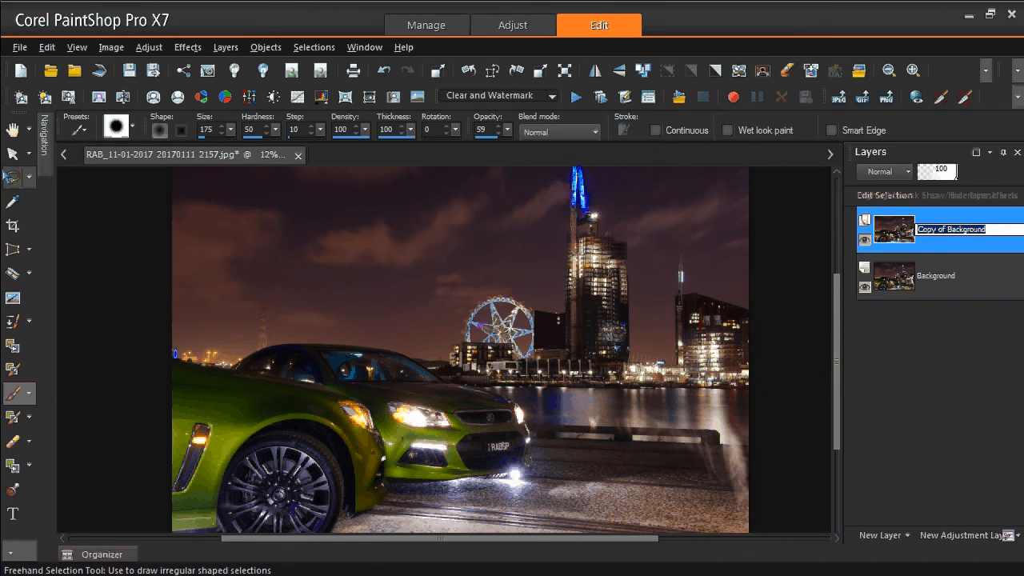
left_click(12, 177)
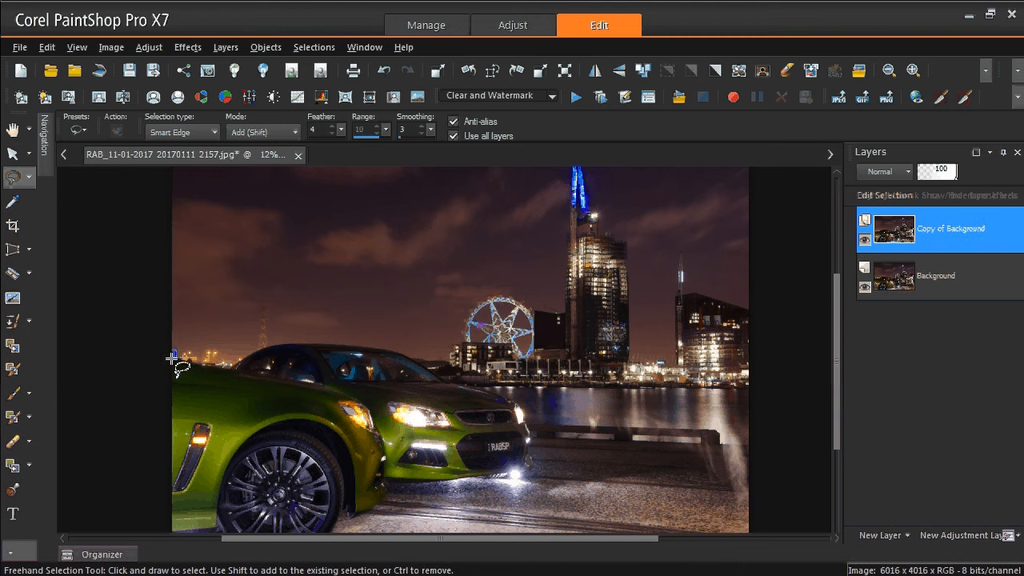
Trace a closed Smart Edge selection around the front half of the foreground green car, including its wheel and bumper
left_click(173, 359)
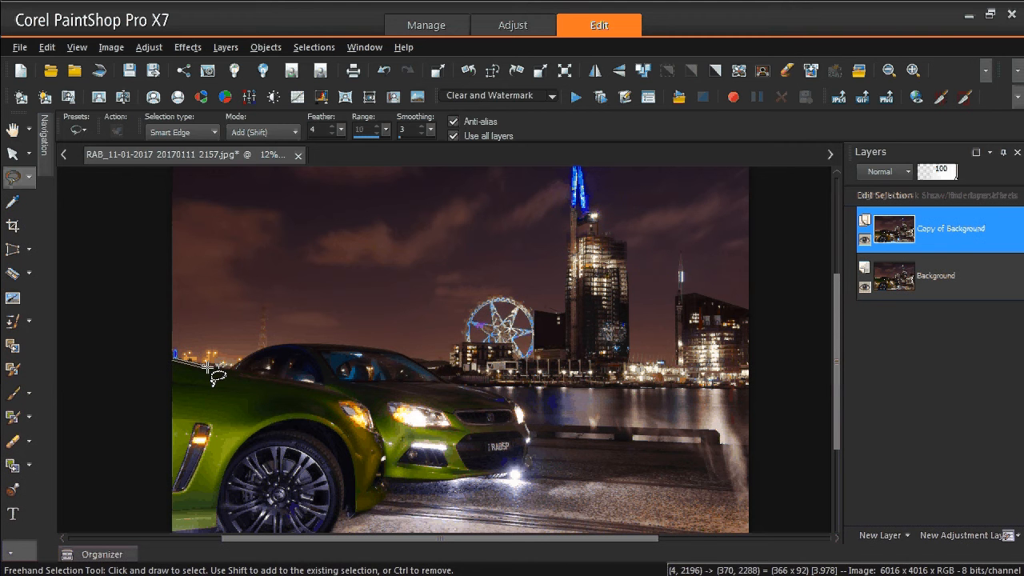
left_click(297, 383)
left_click(350, 398)
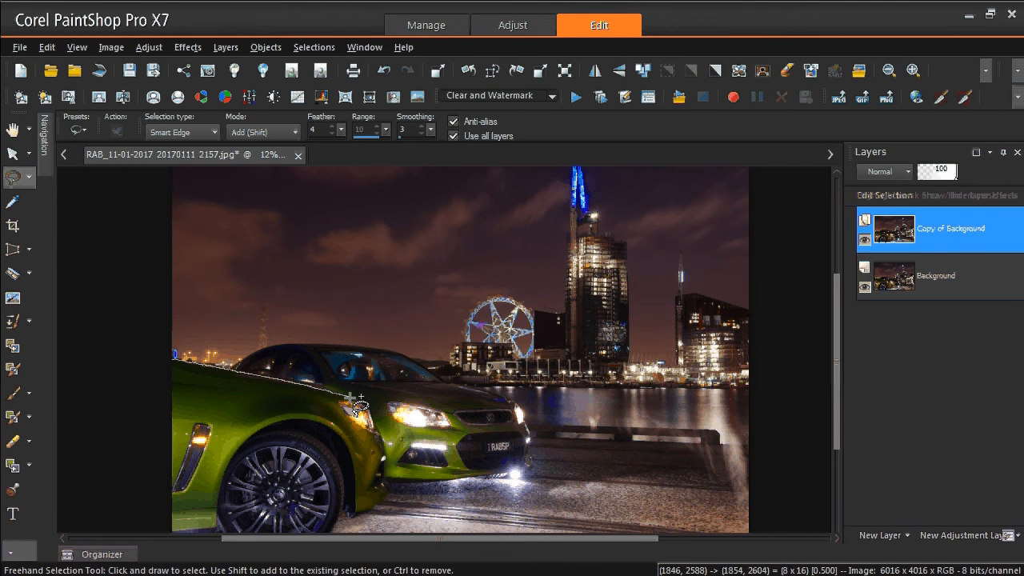
left_click(370, 408)
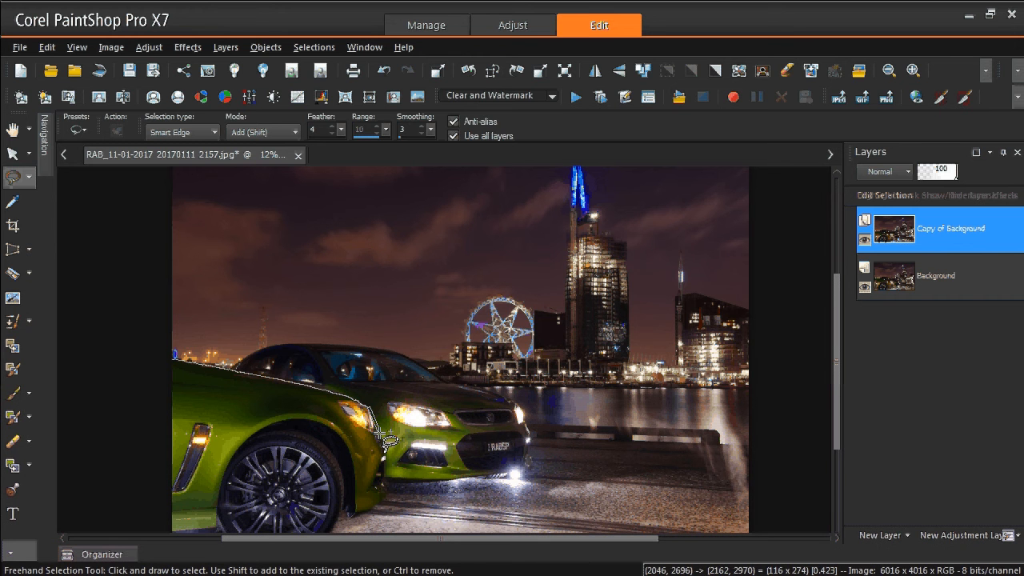
left_click(386, 453)
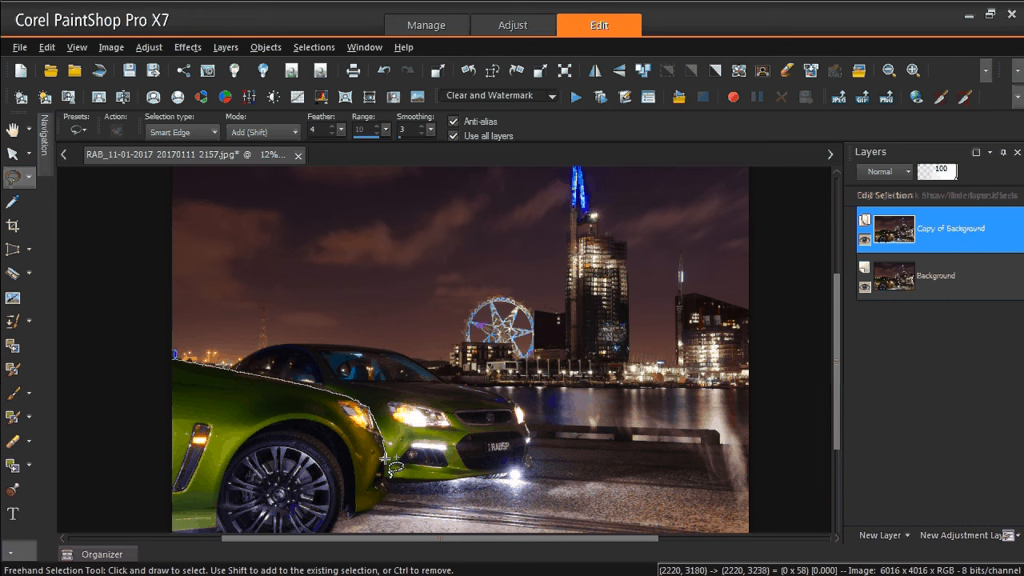
left_click(388, 488)
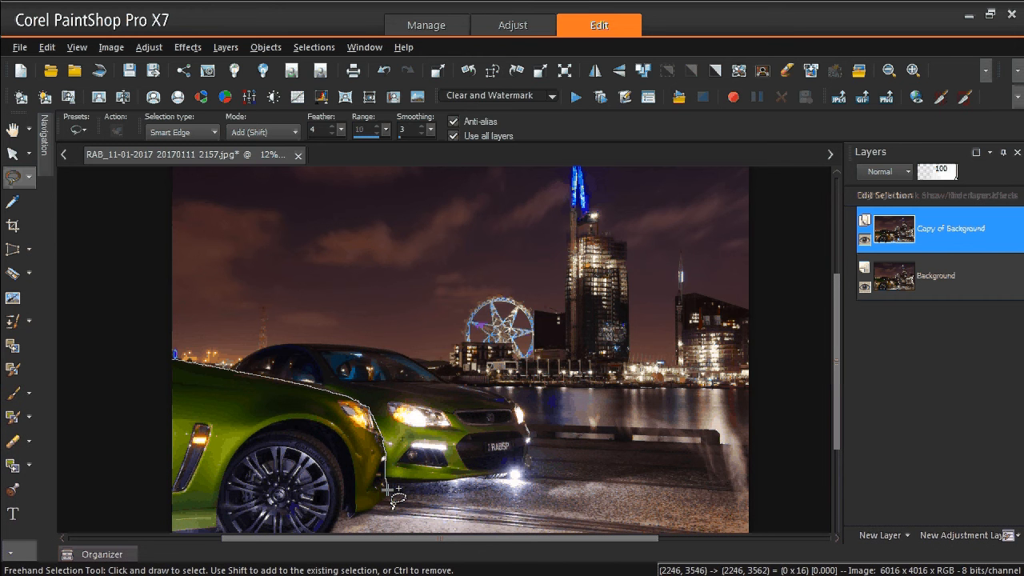
left_click(345, 521)
left_click(337, 521)
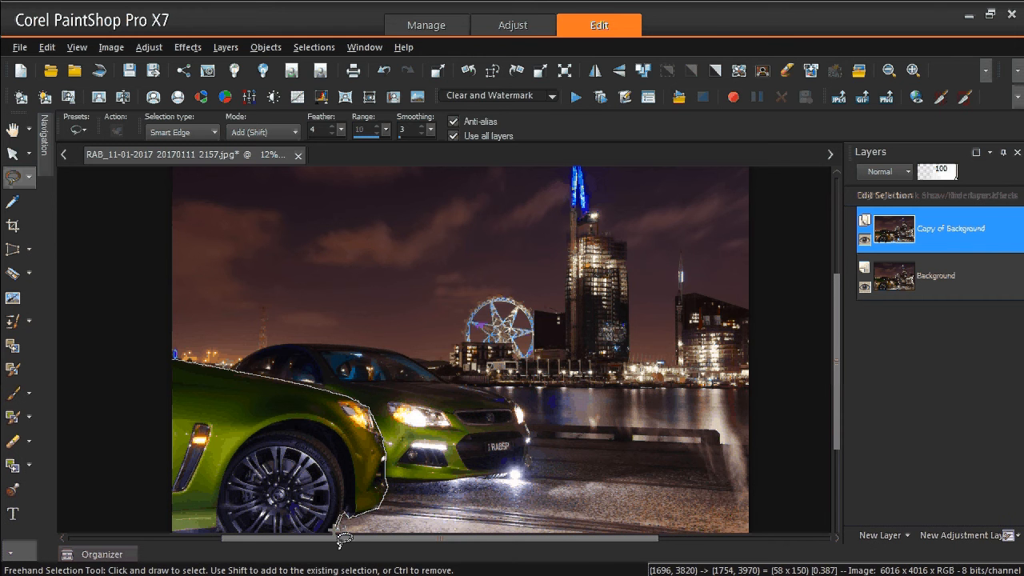
left_click(332, 535)
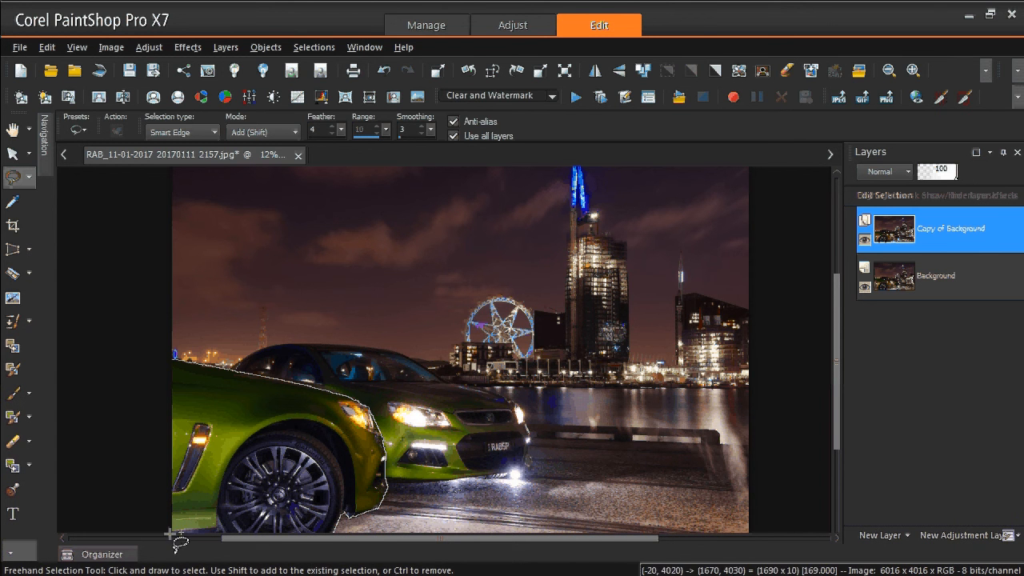
left_click(173, 534)
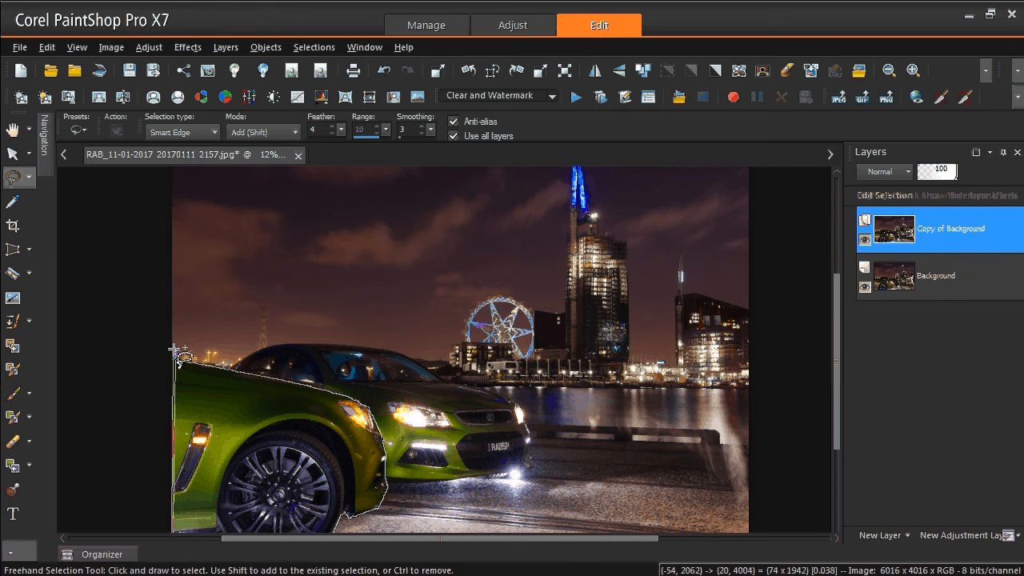
double_click(170, 361)
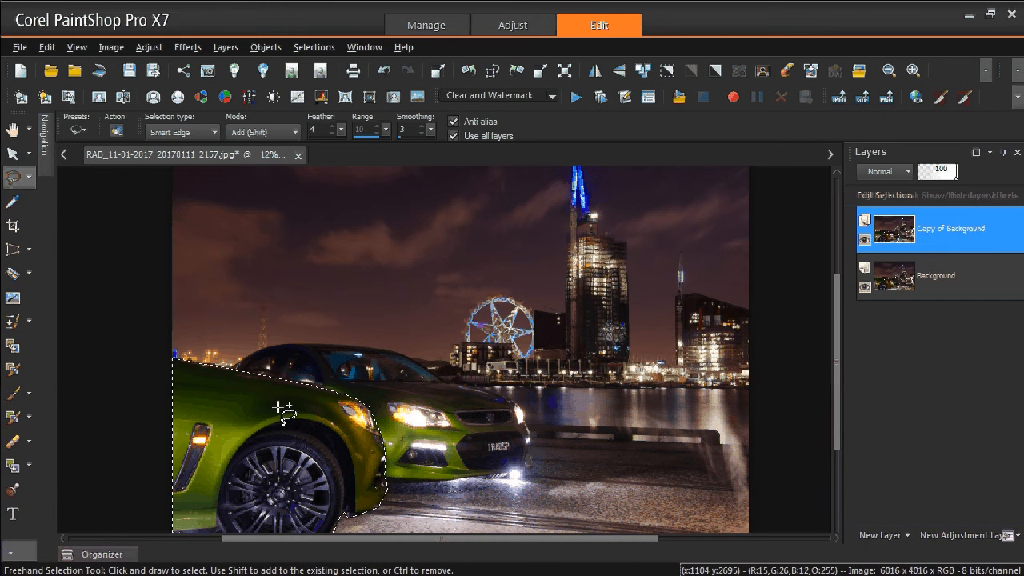
Add a Show Selection mask to the Copy of Background layer, deselect, and check the car cutout with the Background layer temporarily hidden
left_click(883, 536)
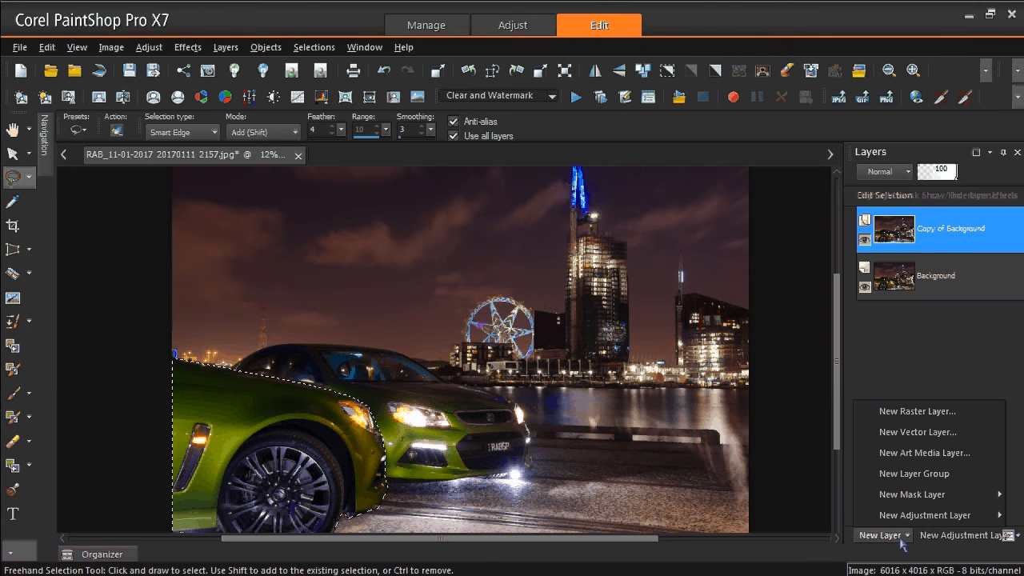
mouse_move(913, 502)
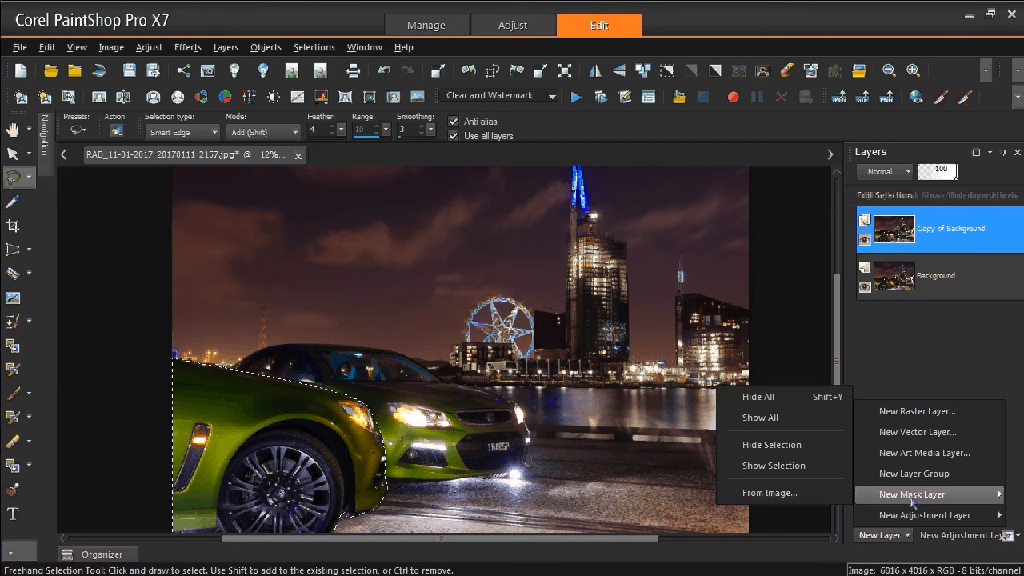
left_click(769, 472)
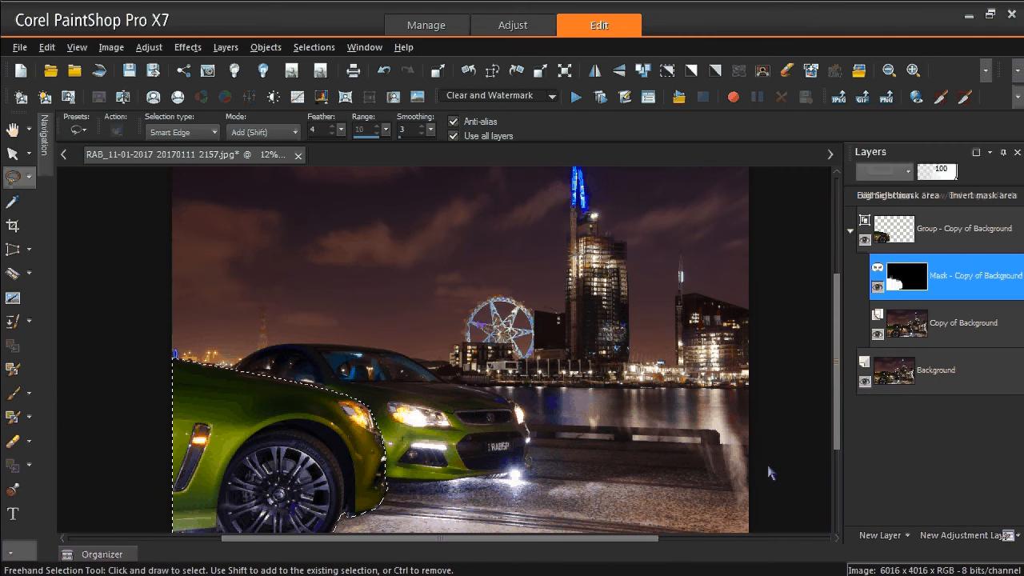
key("ctrl+d")
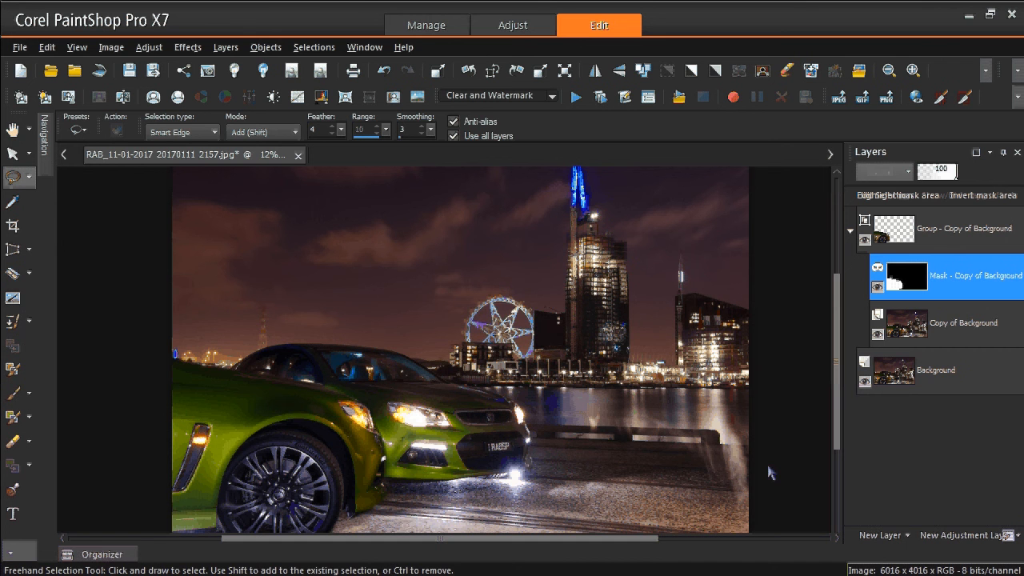
left_click(865, 384)
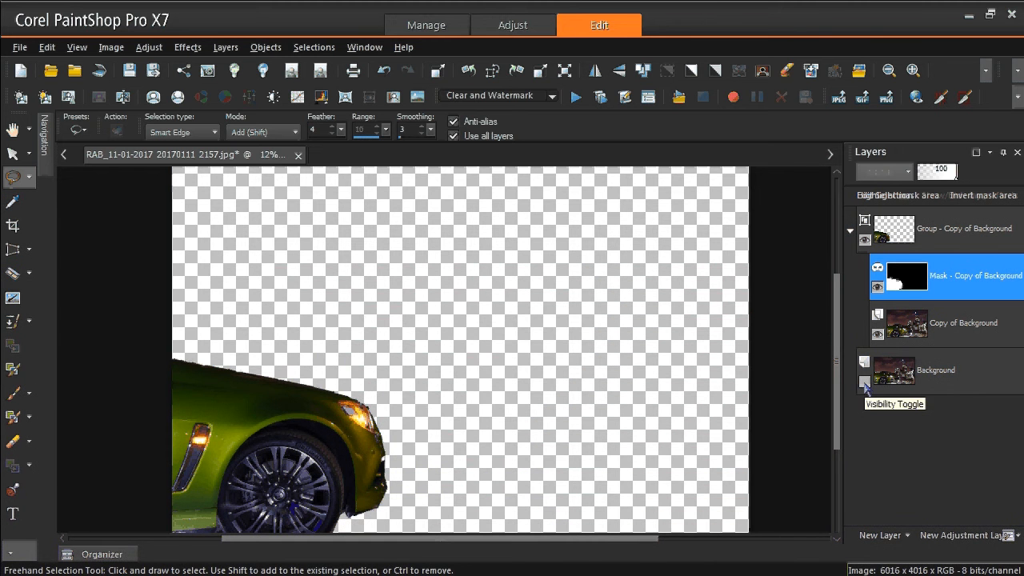
left_click(865, 384)
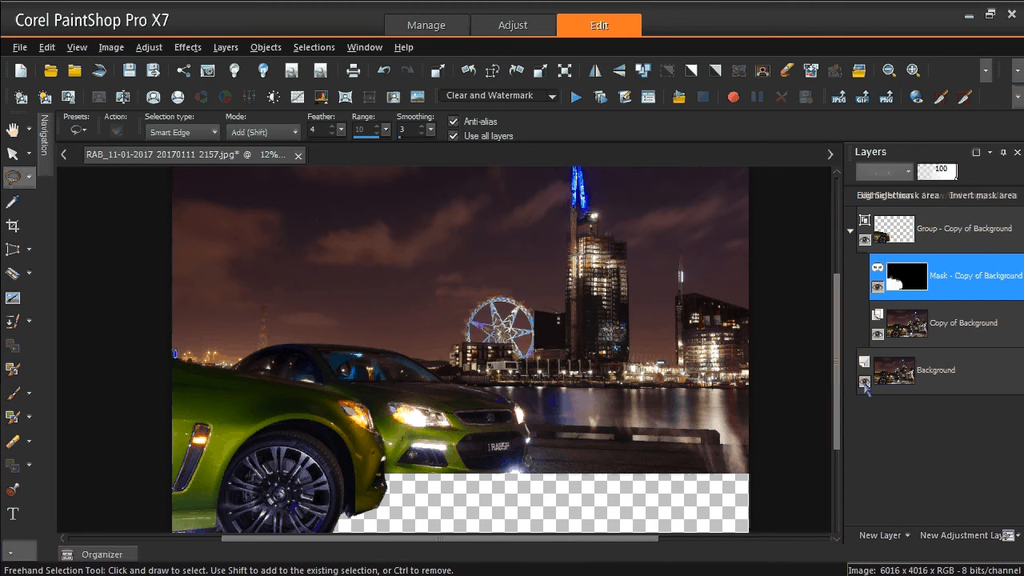
Apply a Gaussian Blur with radius 8.00 to the Background layer
left_click(955, 390)
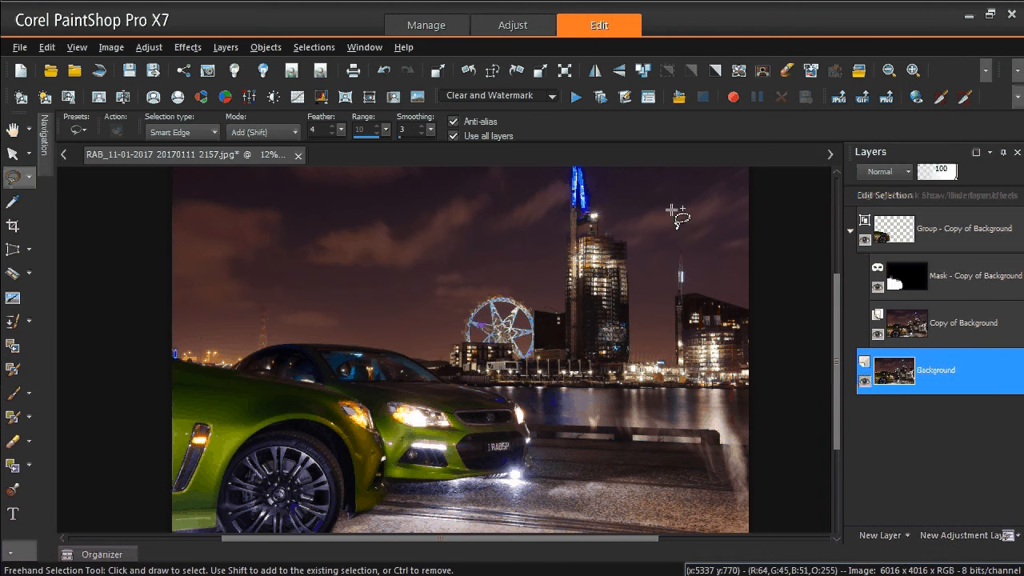
left_click(417, 96)
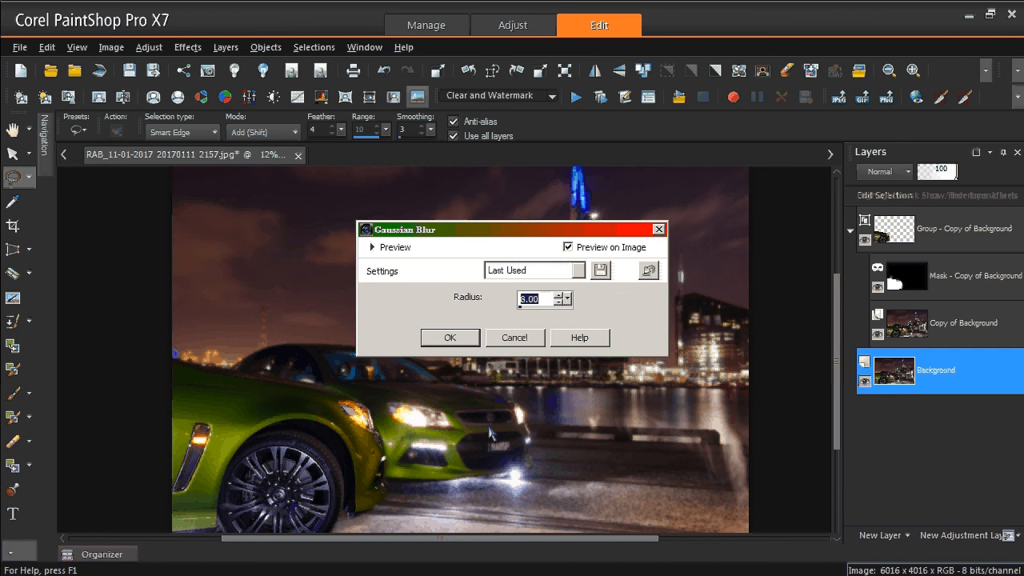
left_click(442, 343)
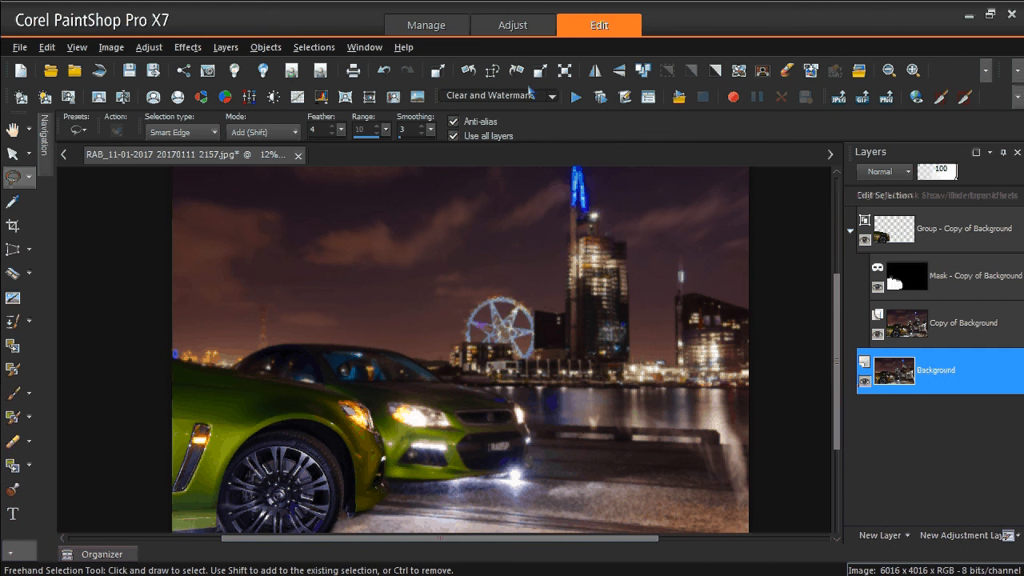
Merge all layers into a single background and add the RAB watermark to the photo's lower-right corner
left_click(641, 70)
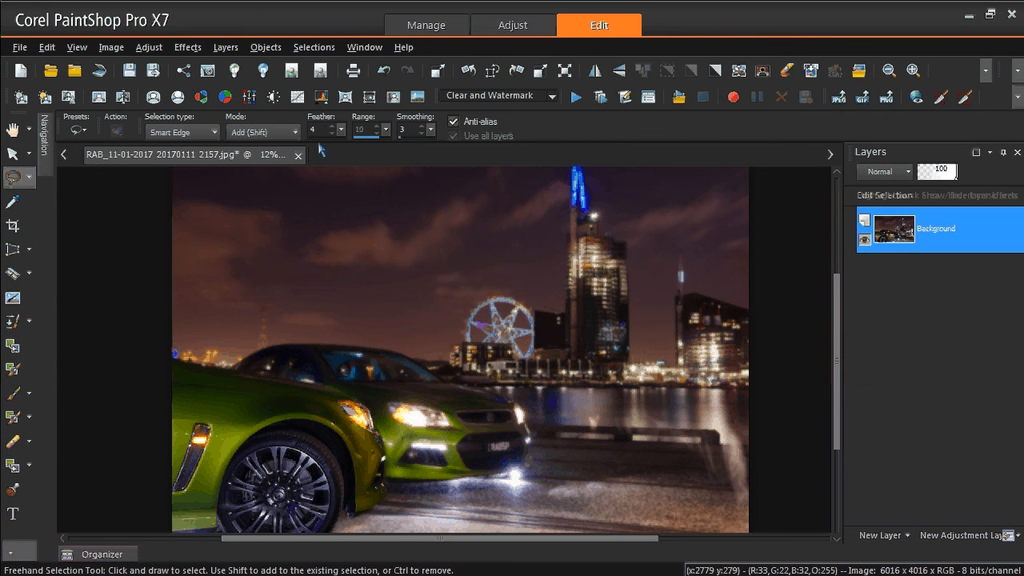
left_click(236, 74)
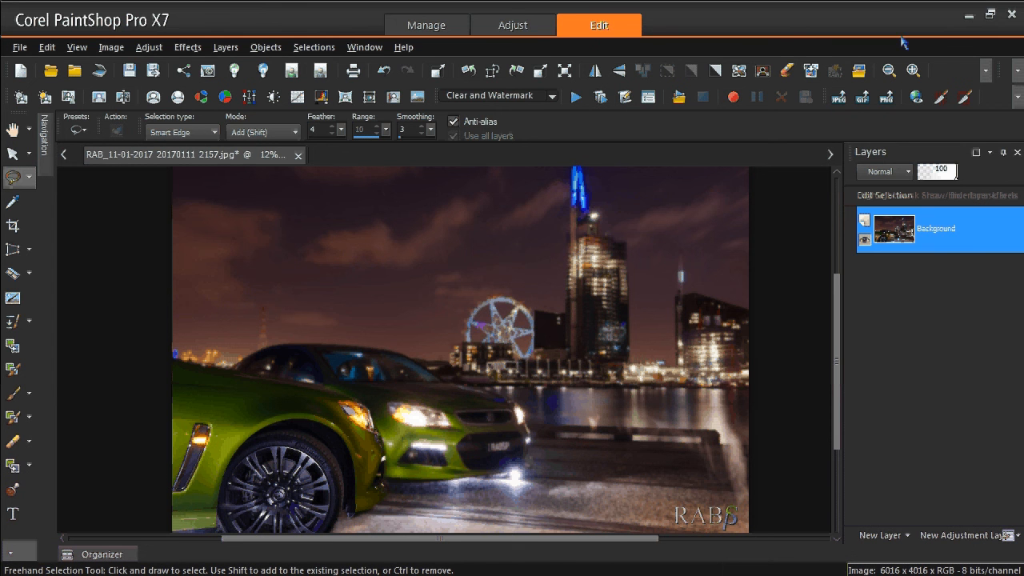
mouse_move(949, 18)
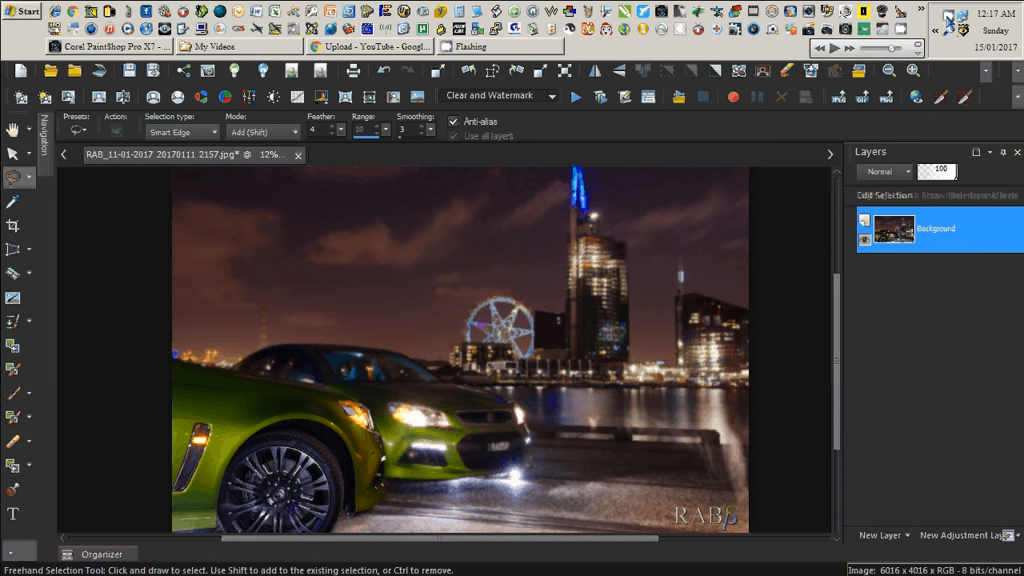
left_click(949, 18)
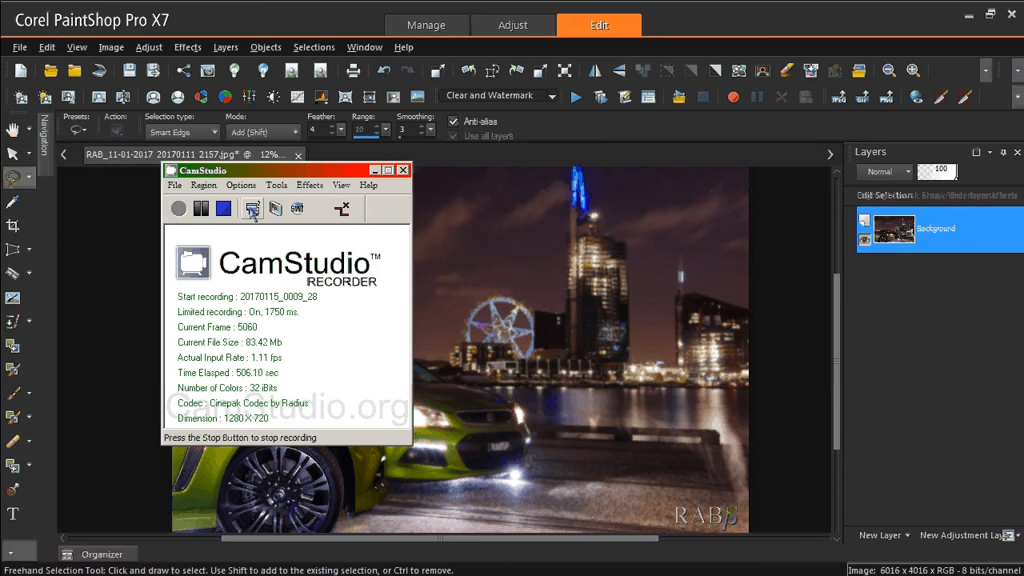